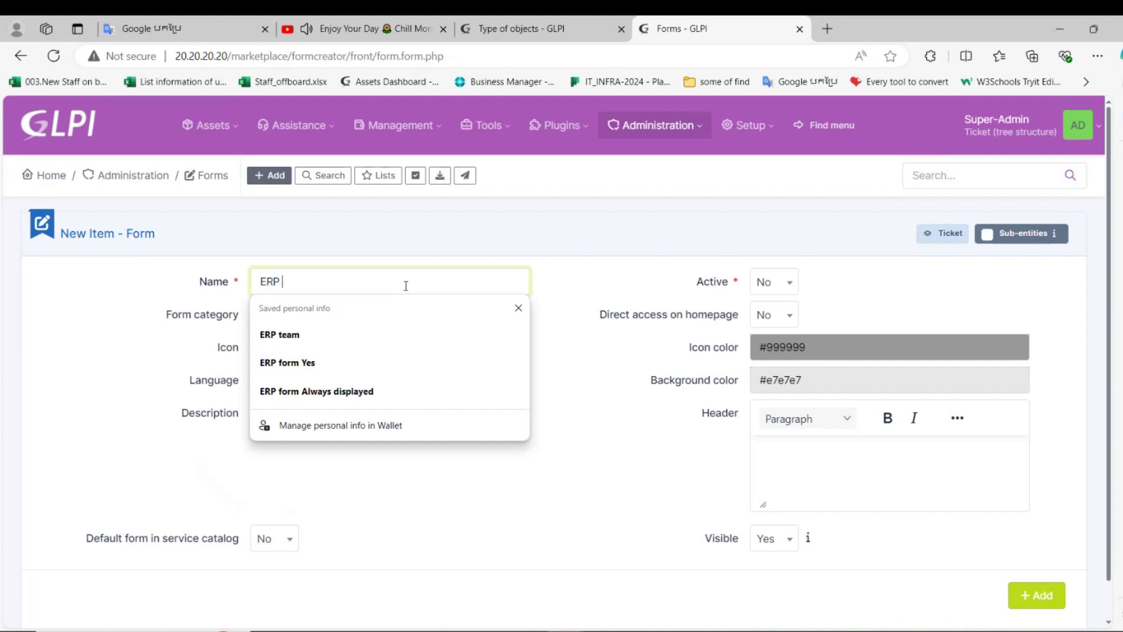
Step: Name the new form "ERP REQUEST FORM", leaving the form category unset
type("Requ")
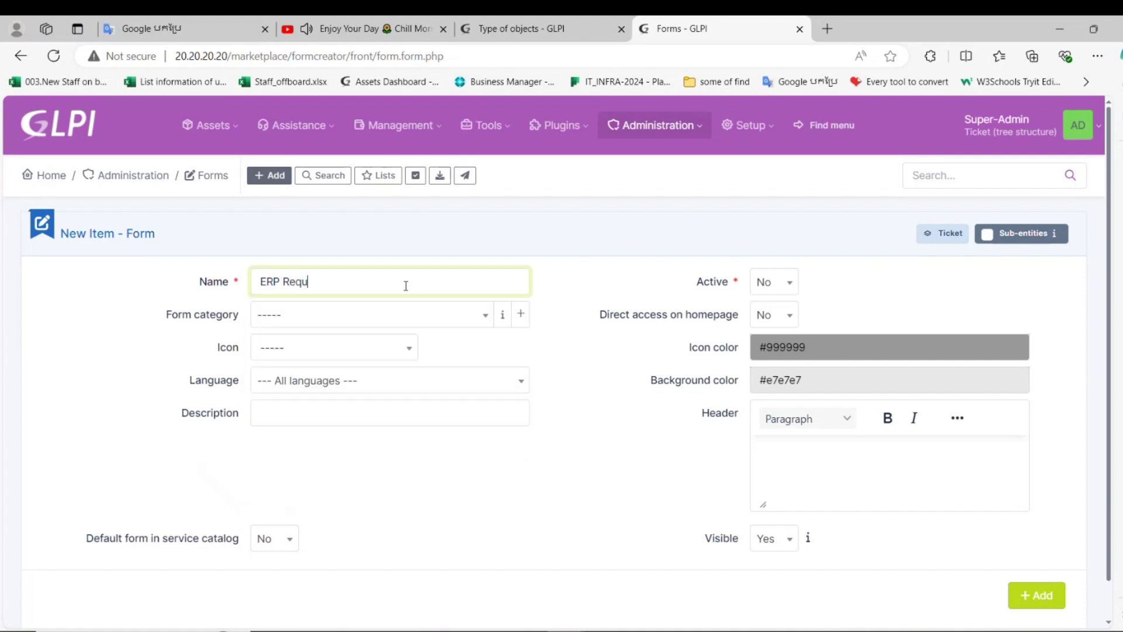
type("est Name")
key("BackSpace")
key("BackSpace")
type("UEST FORM")
left_click(394, 316)
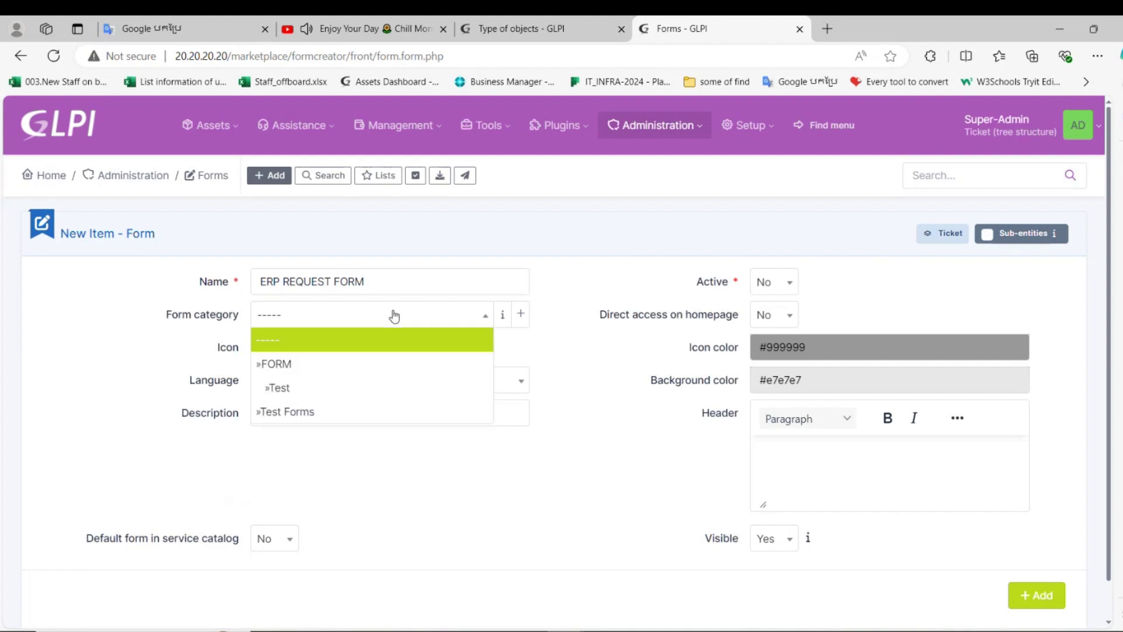
left_click(541, 349)
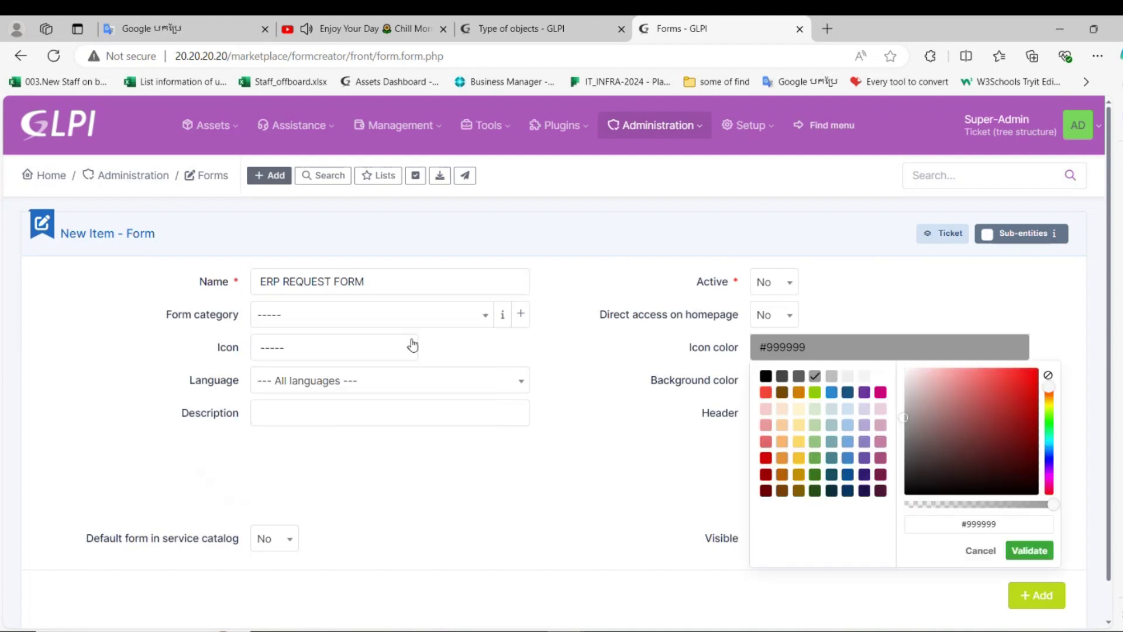
Step: Set the form's icon to user, then replace it with folder
left_click(398, 350)
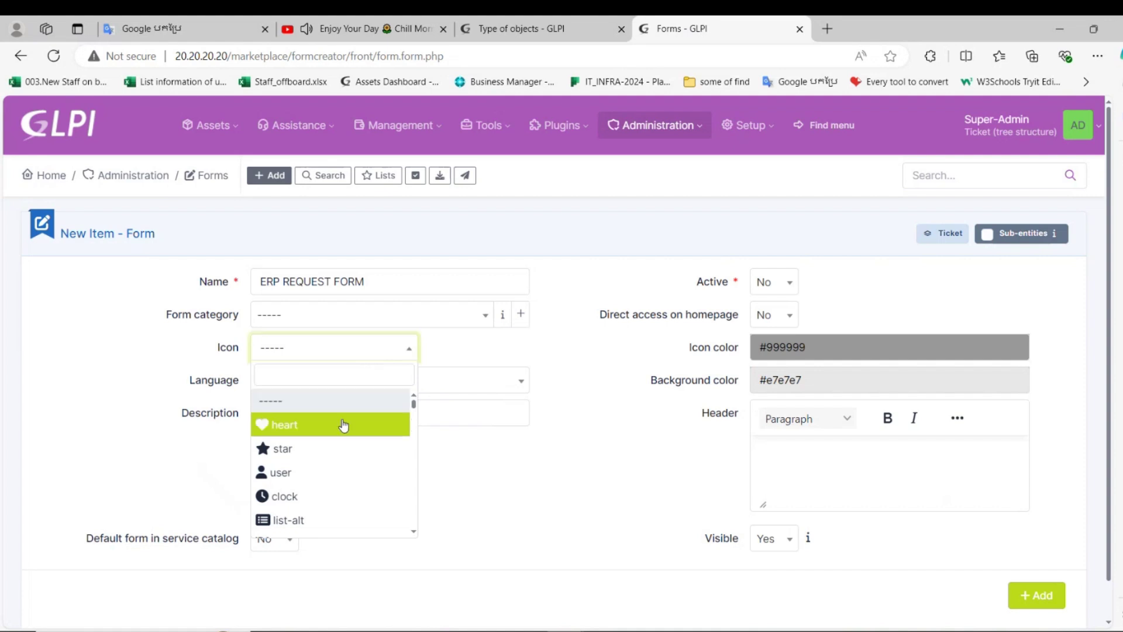
left_click(319, 472)
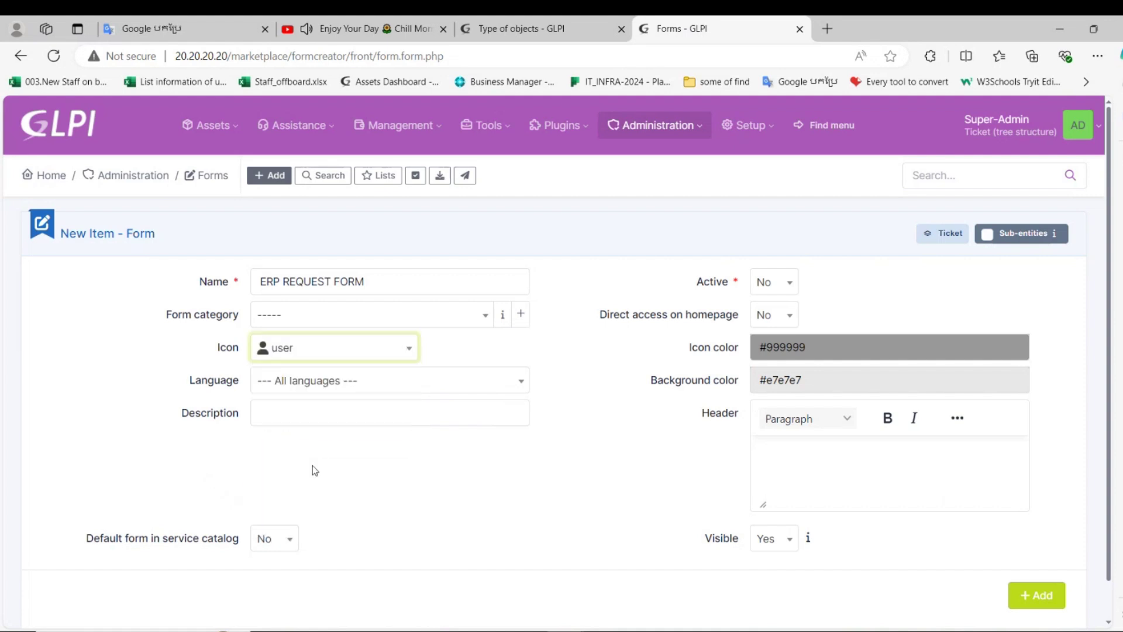
left_click(358, 351)
scroll(299, 486, "down", 2)
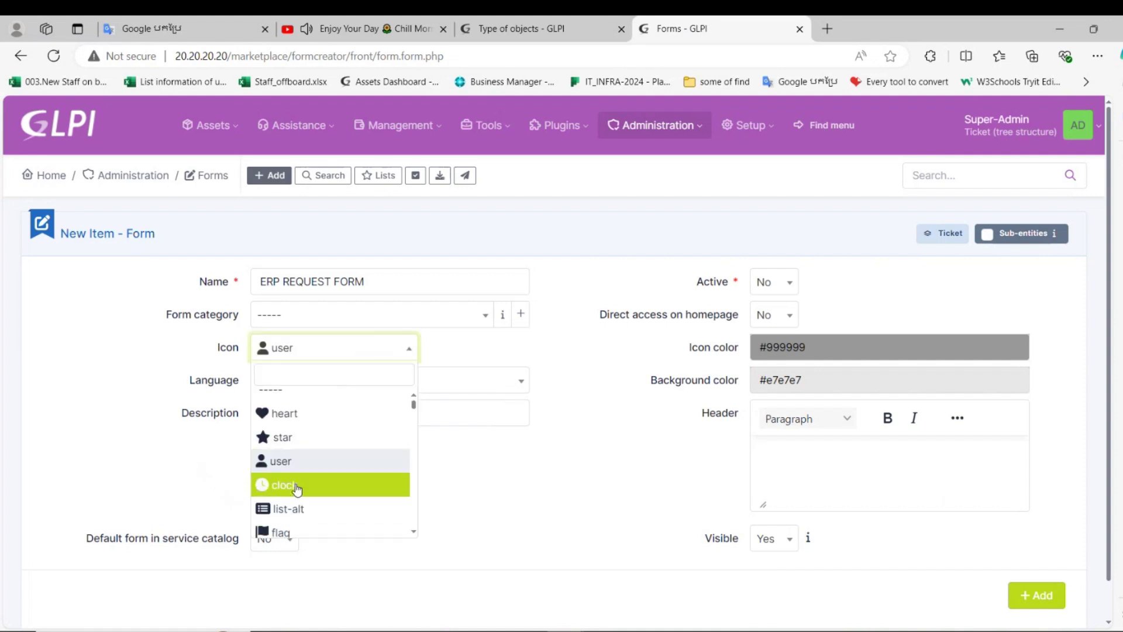
scroll(298, 487, "down", 4)
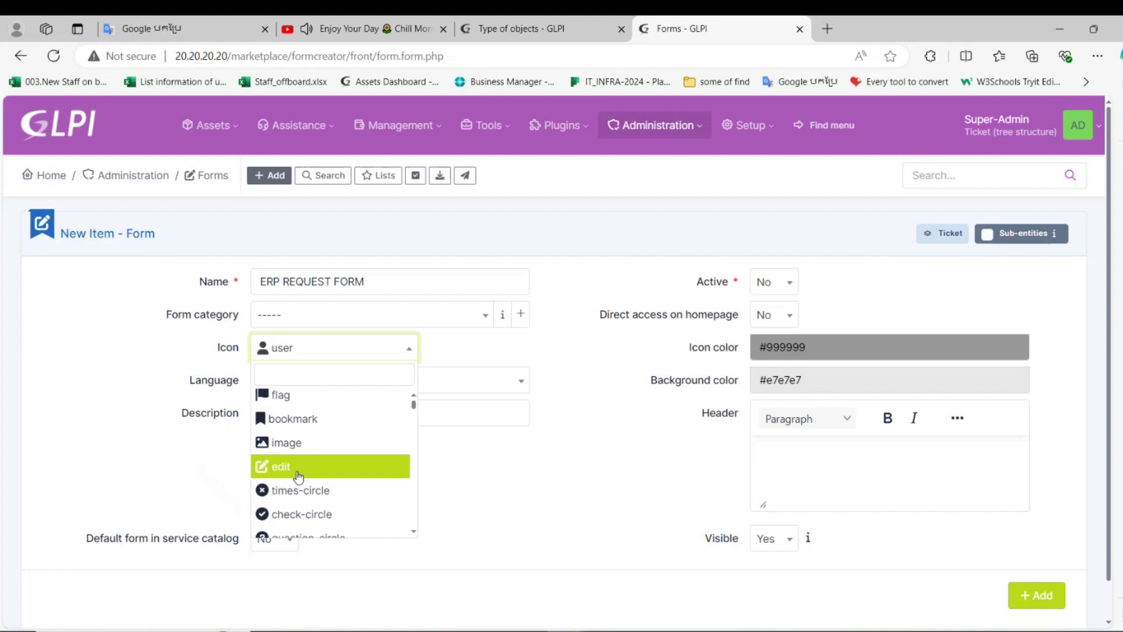
scroll(299, 484, "down", 2)
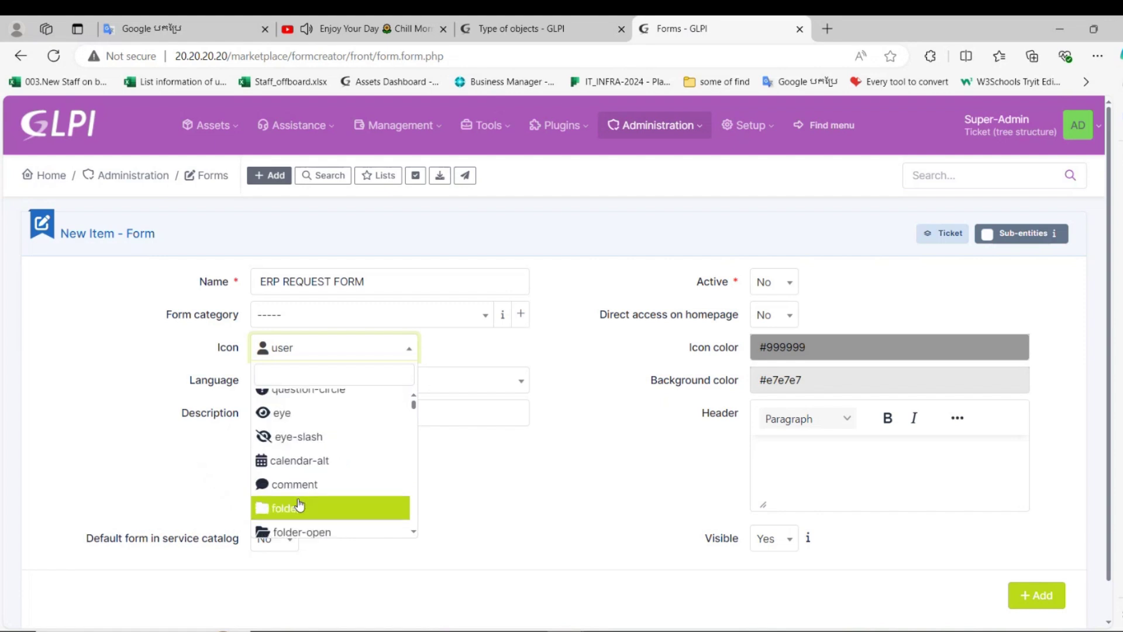
left_click(299, 507)
Step: Browse the available icons for the form and choose the star icon
left_click(382, 348)
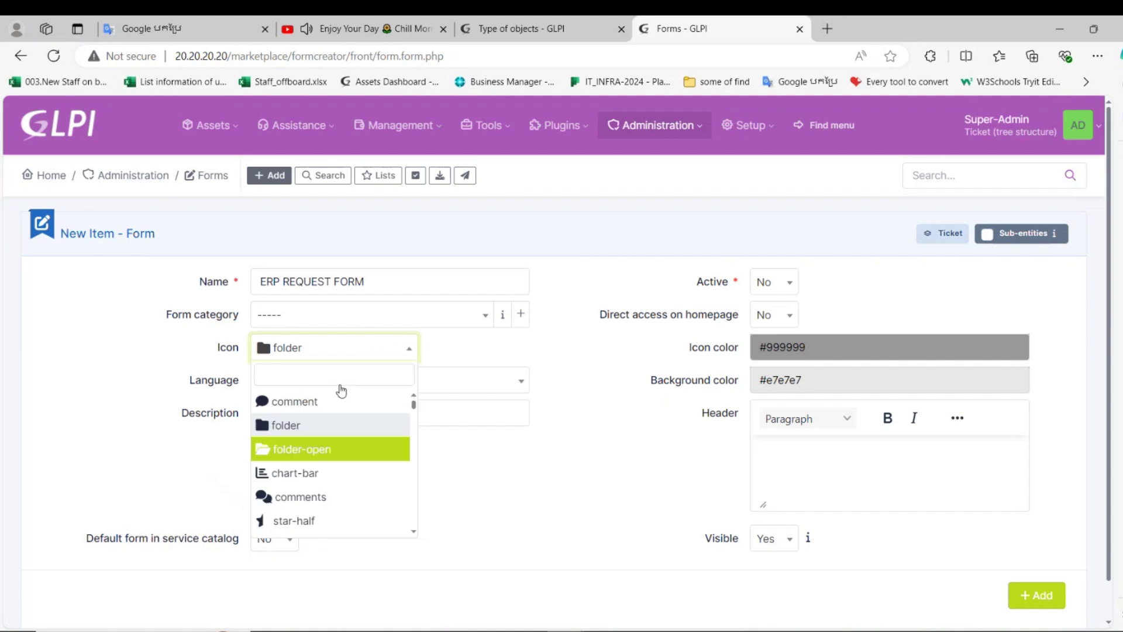
scroll(343, 433, "down", 8)
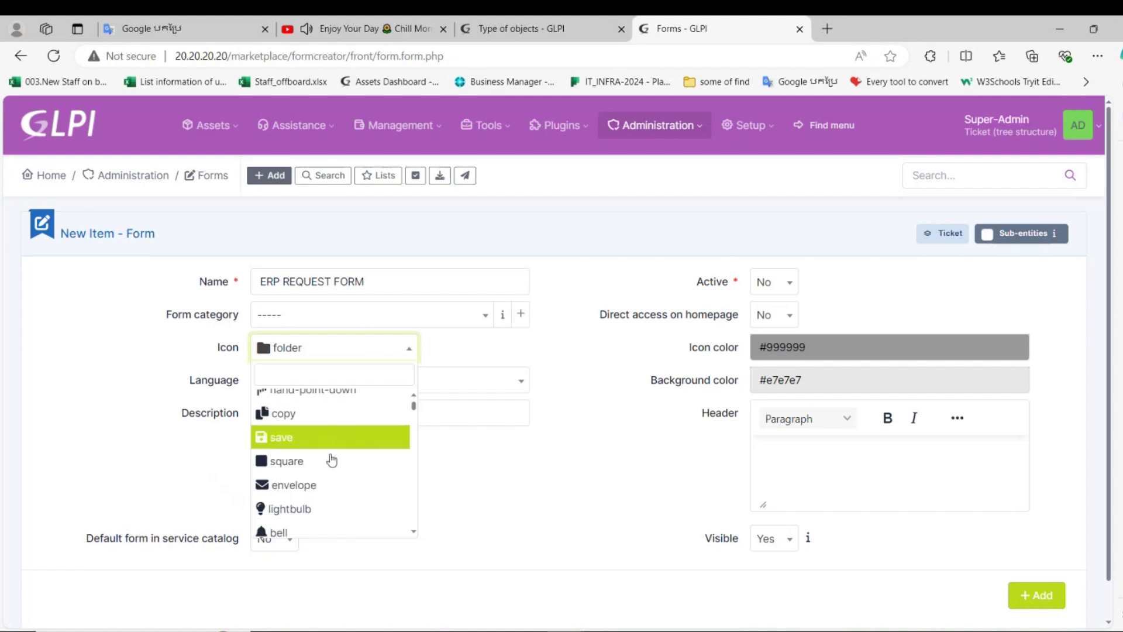
scroll(322, 462, "down", 3)
scroll(321, 450, "up", 2)
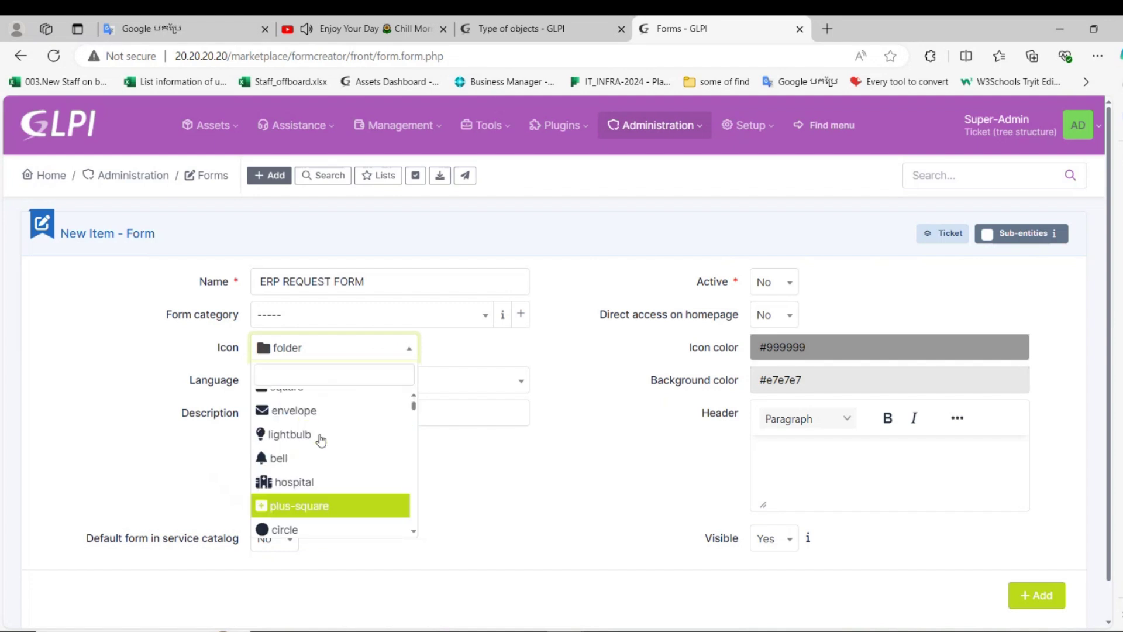
scroll(320, 445, "down", 6)
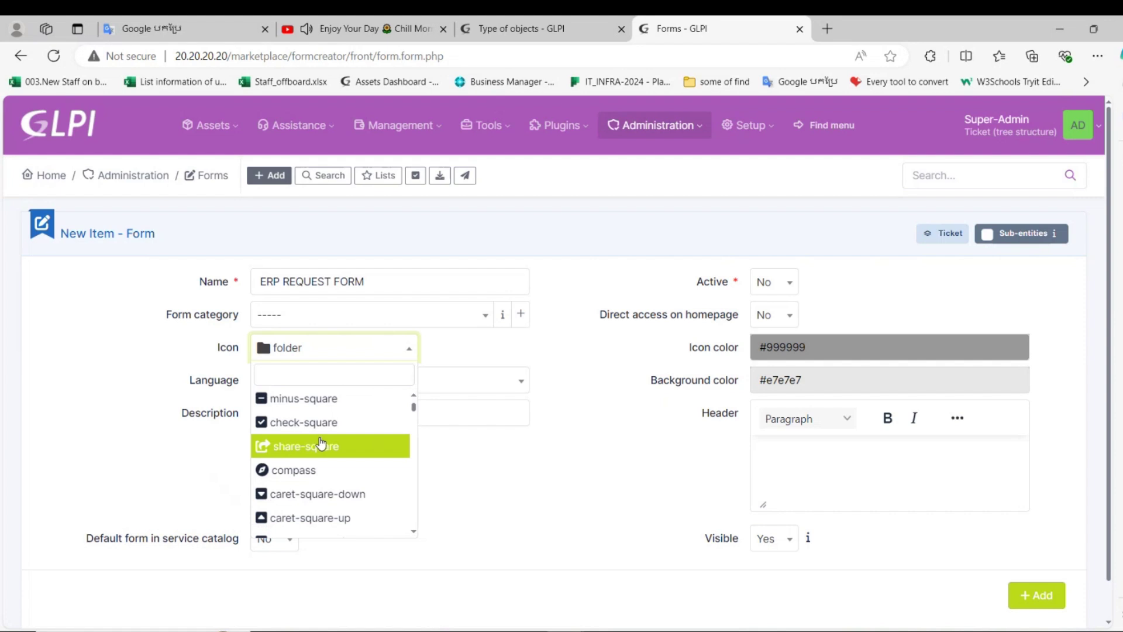
scroll(321, 445, "down", 10)
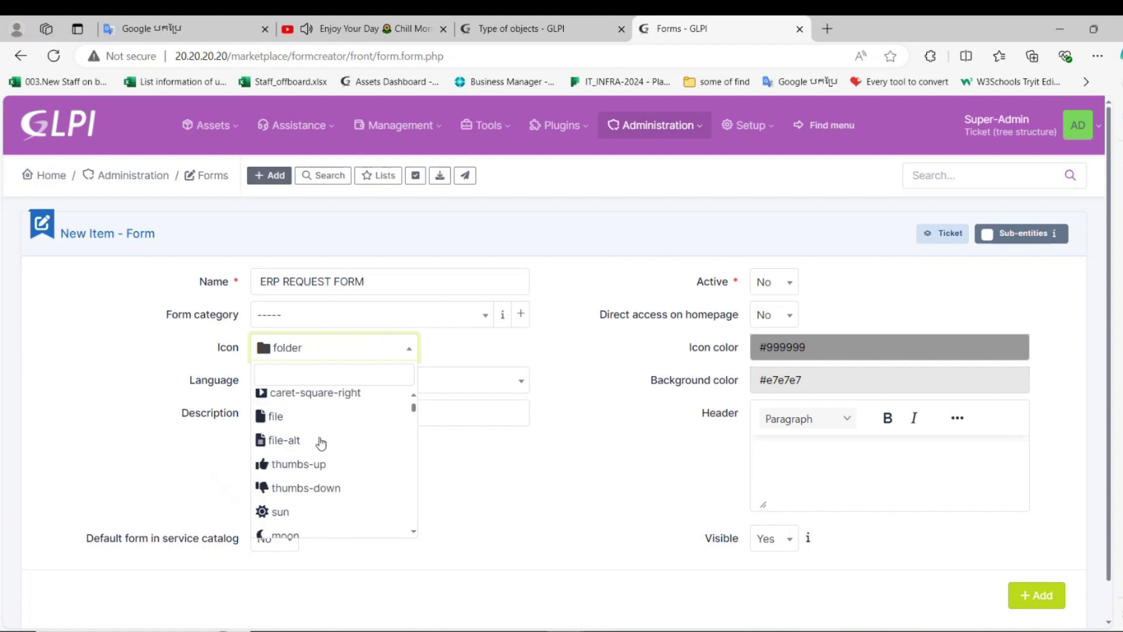
scroll(321, 444, "up", 2)
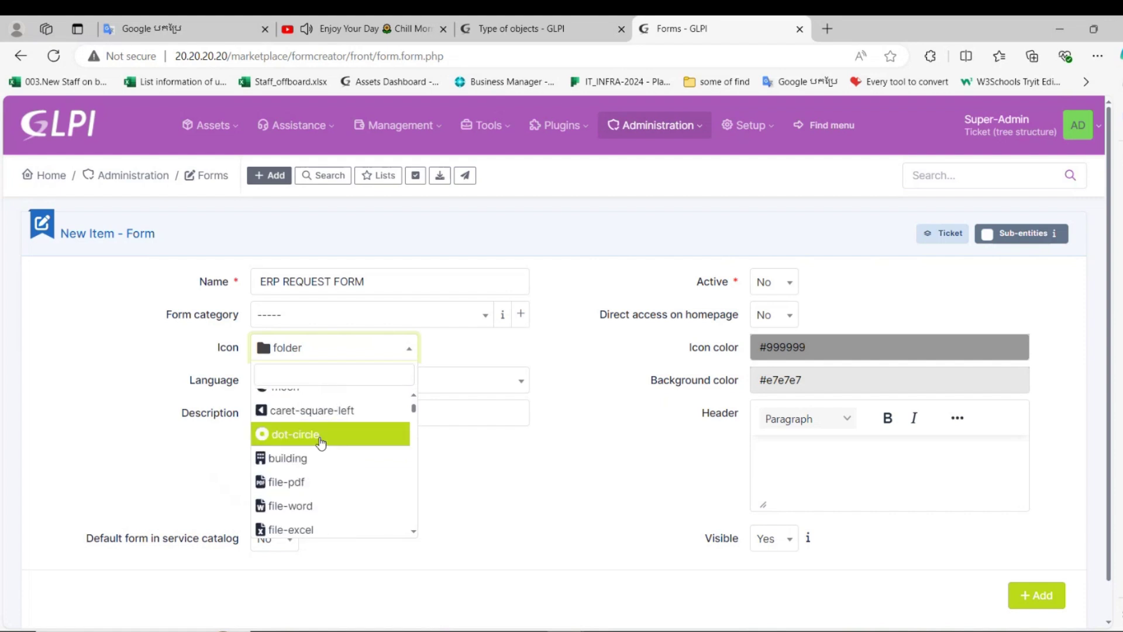
scroll(321, 444, "up", 2)
scroll(321, 445, "down", 6)
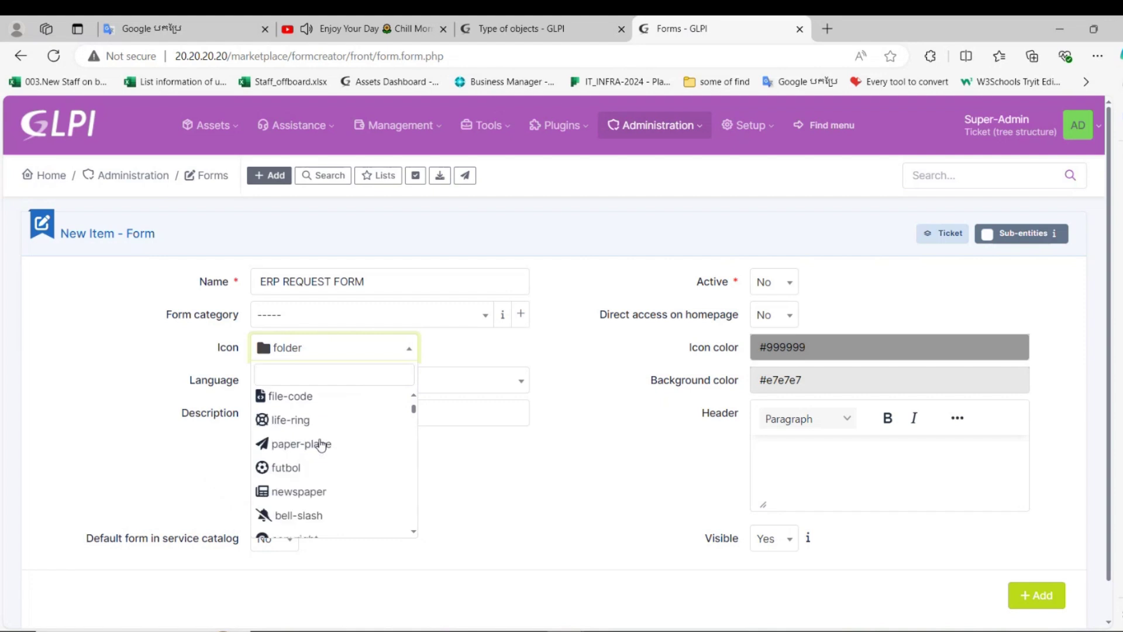
scroll(322, 444, "down", 5)
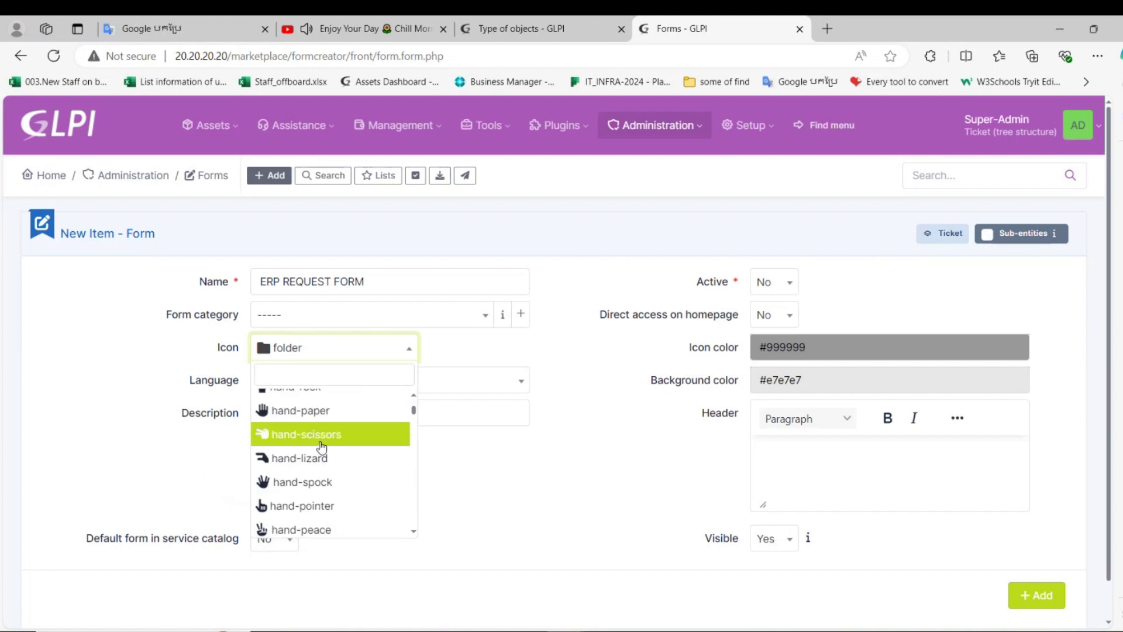
scroll(321, 448, "down", 1)
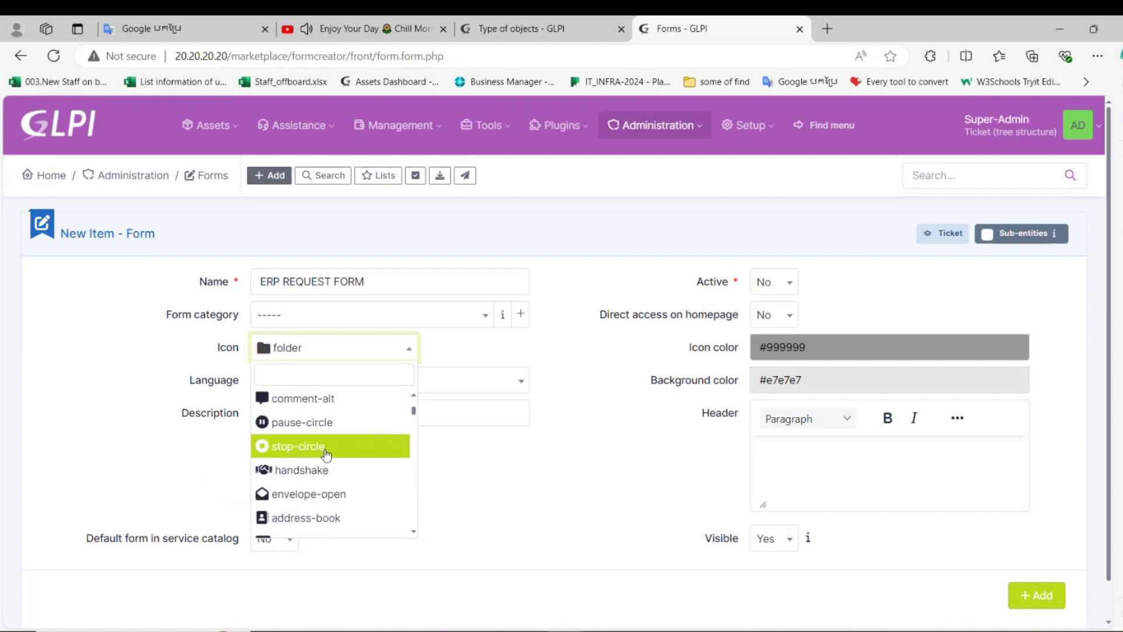
scroll(327, 456, "down", 6)
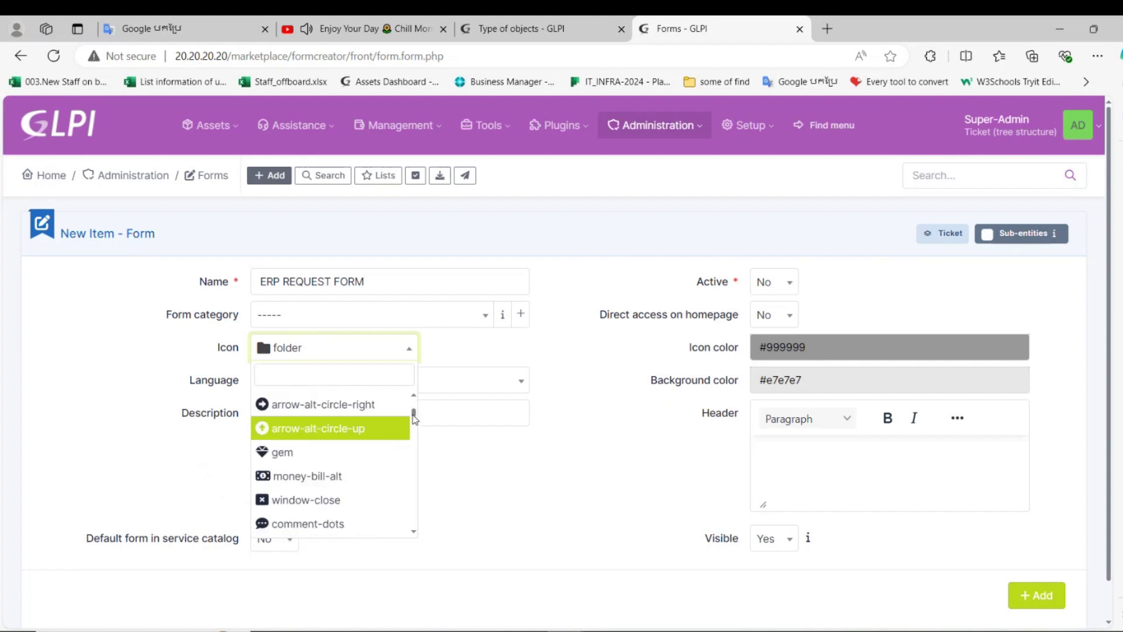
left_click_drag(414, 414, 414, 401)
left_click(336, 449)
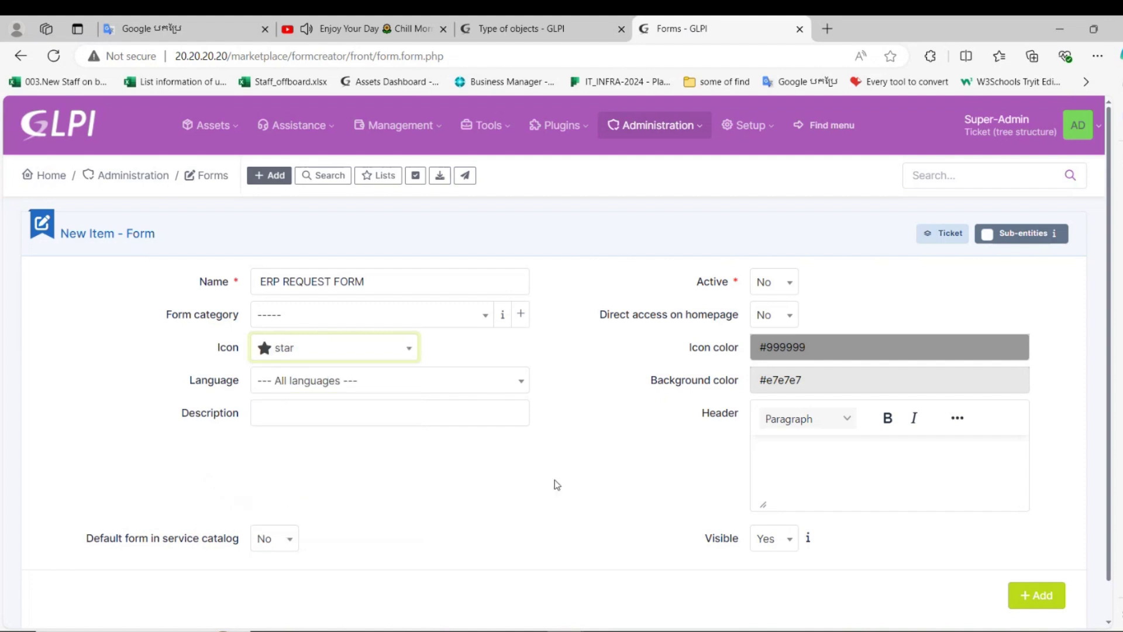
key("Tab")
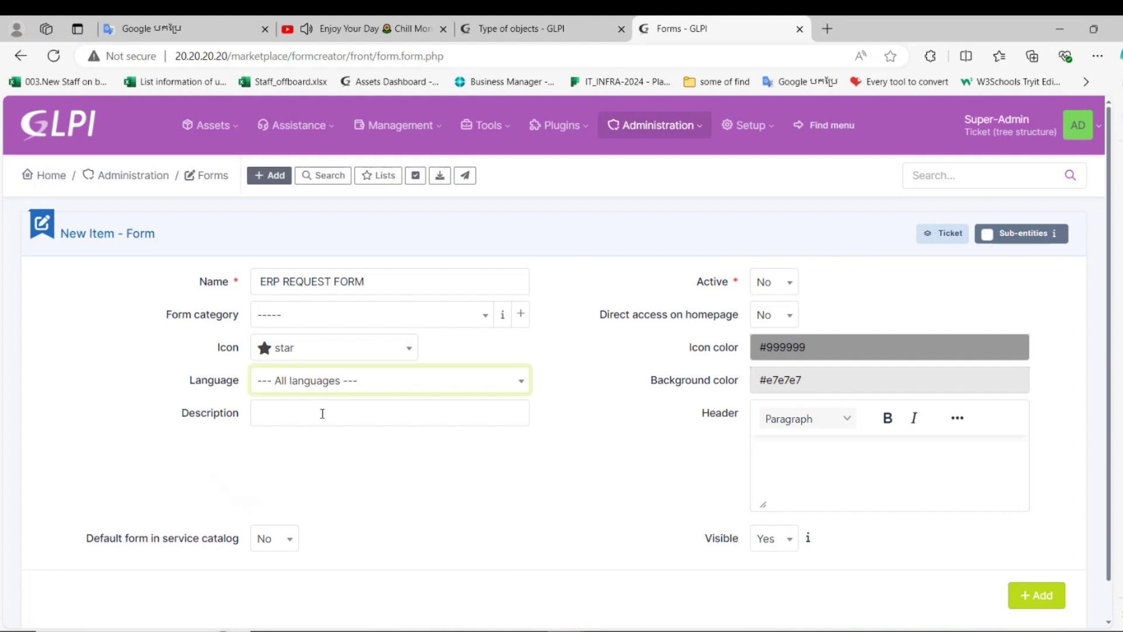
Step: Set the form's Active option to Yes and add the form
left_click(763, 284)
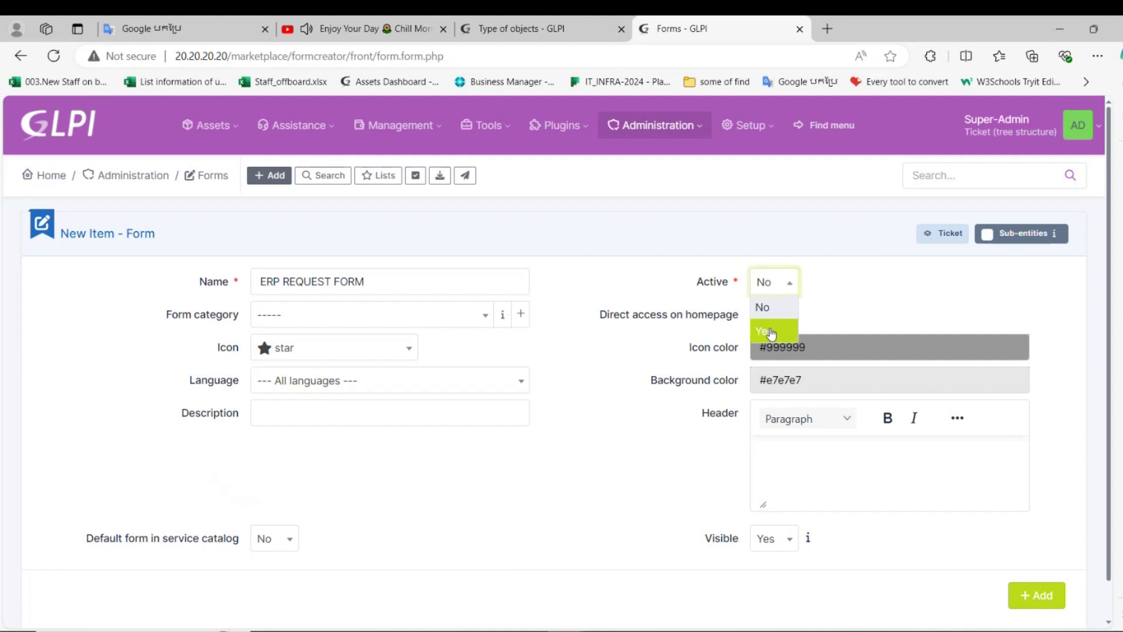
left_click(773, 329)
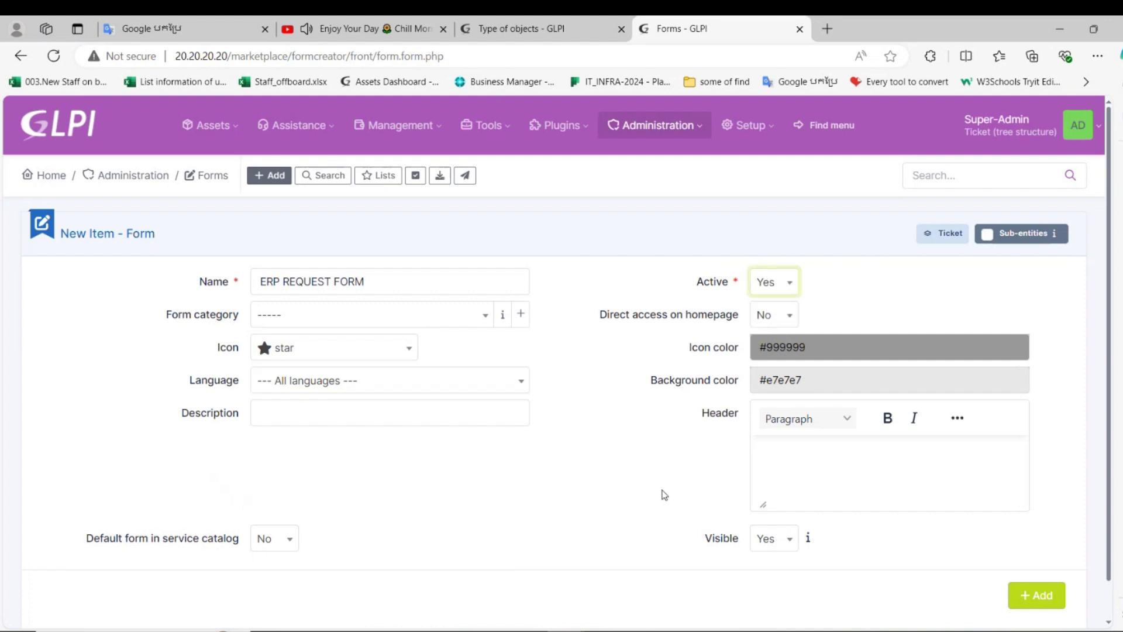
scroll(666, 494, "down", 1)
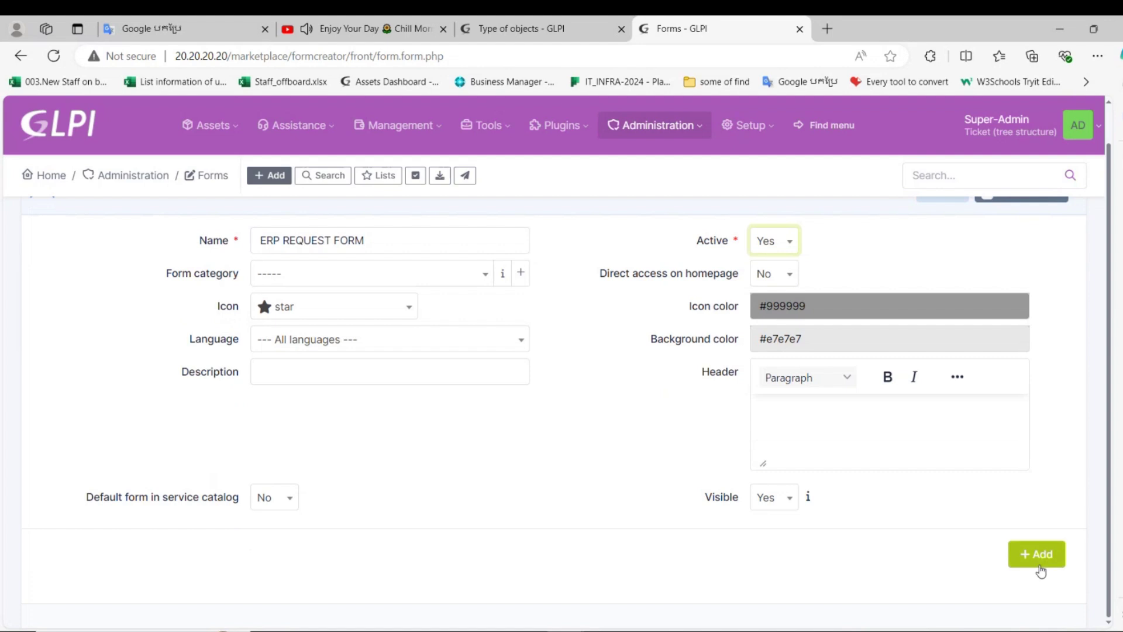
left_click(1040, 563)
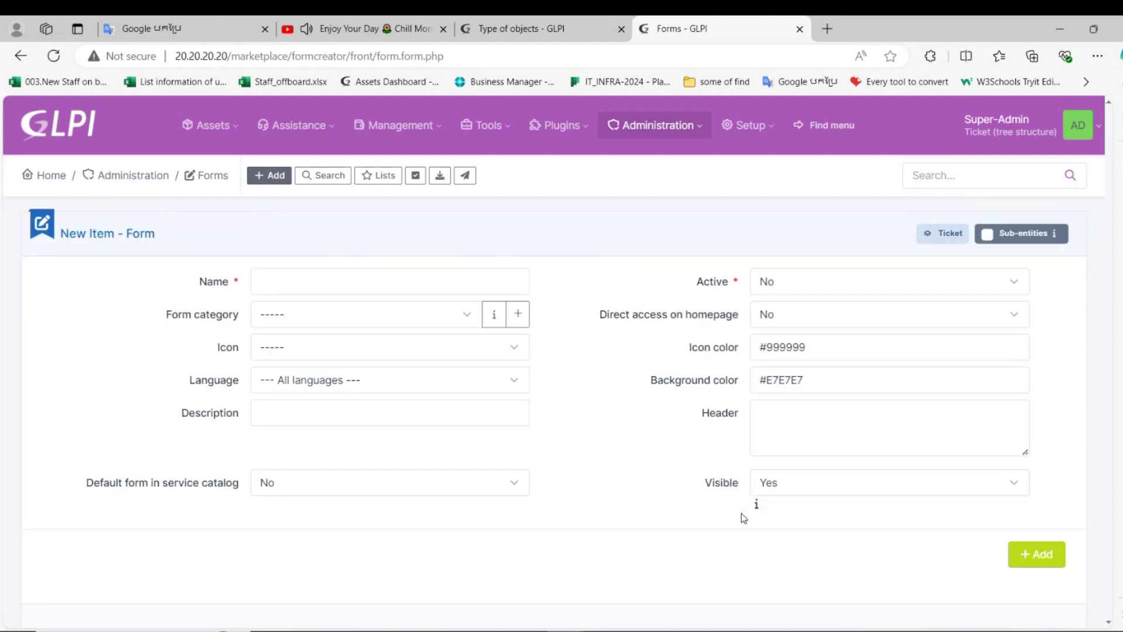
Step: Open ERP REQUEST FORM from the list of forms and show its targets
left_click(212, 177)
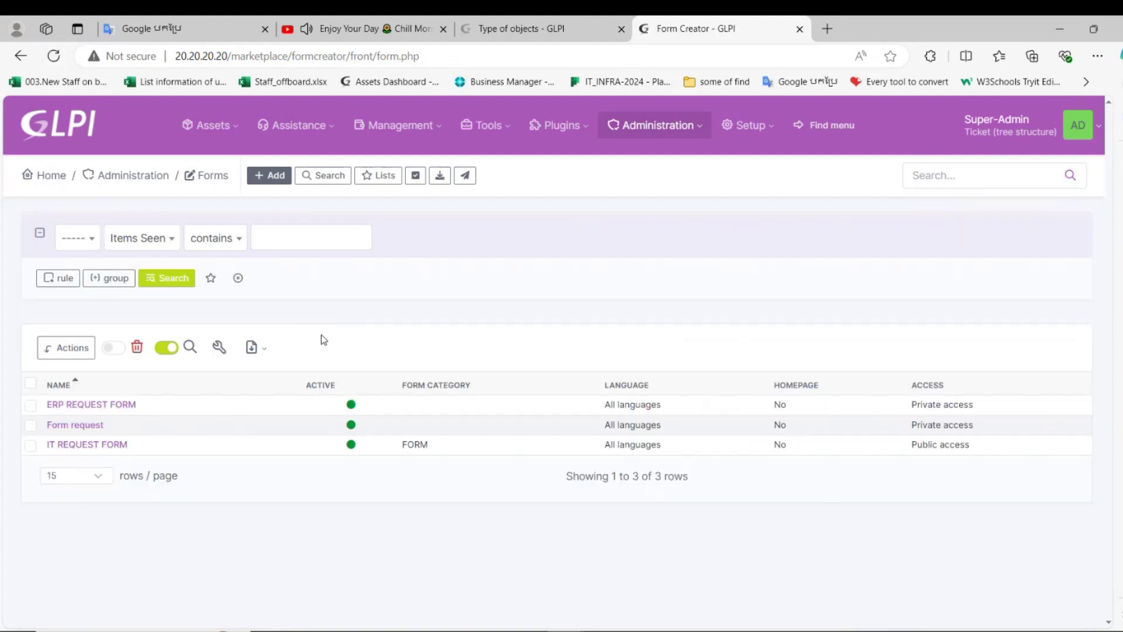
left_click(91, 406)
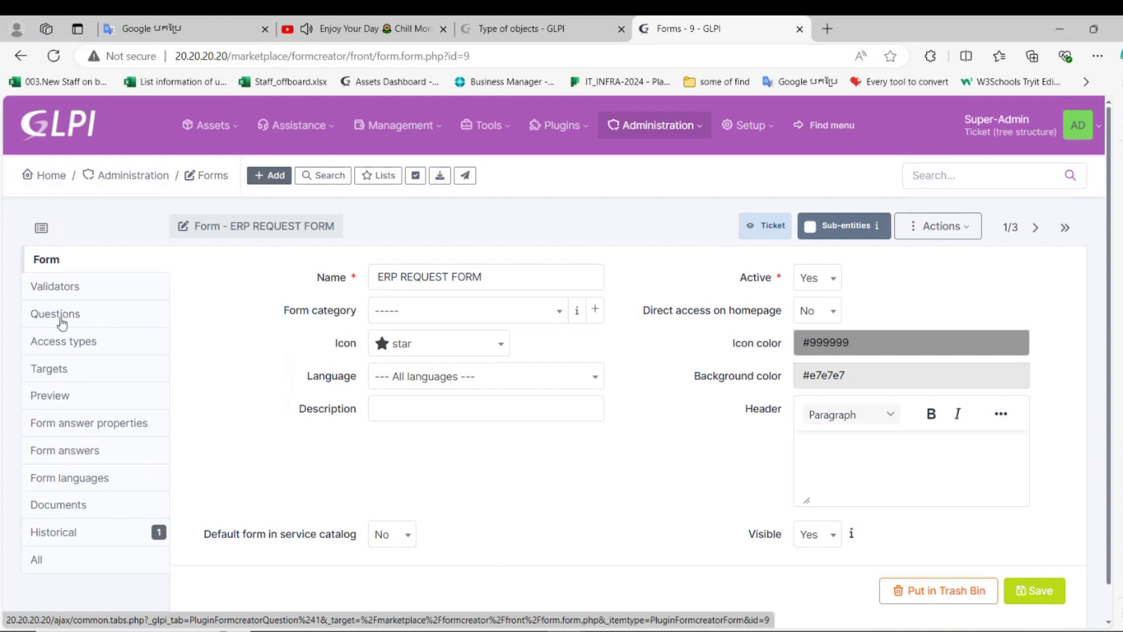
left_click(63, 367)
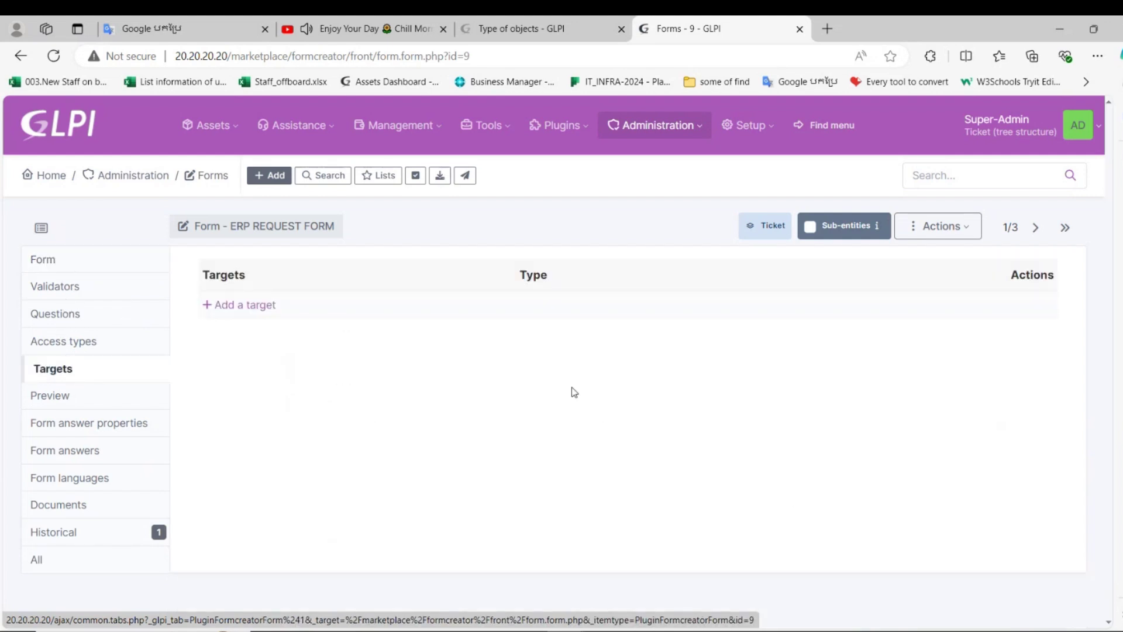
Step: Add a target named "ERP REQUEST FORM" with the type Target ticket
left_click(251, 305)
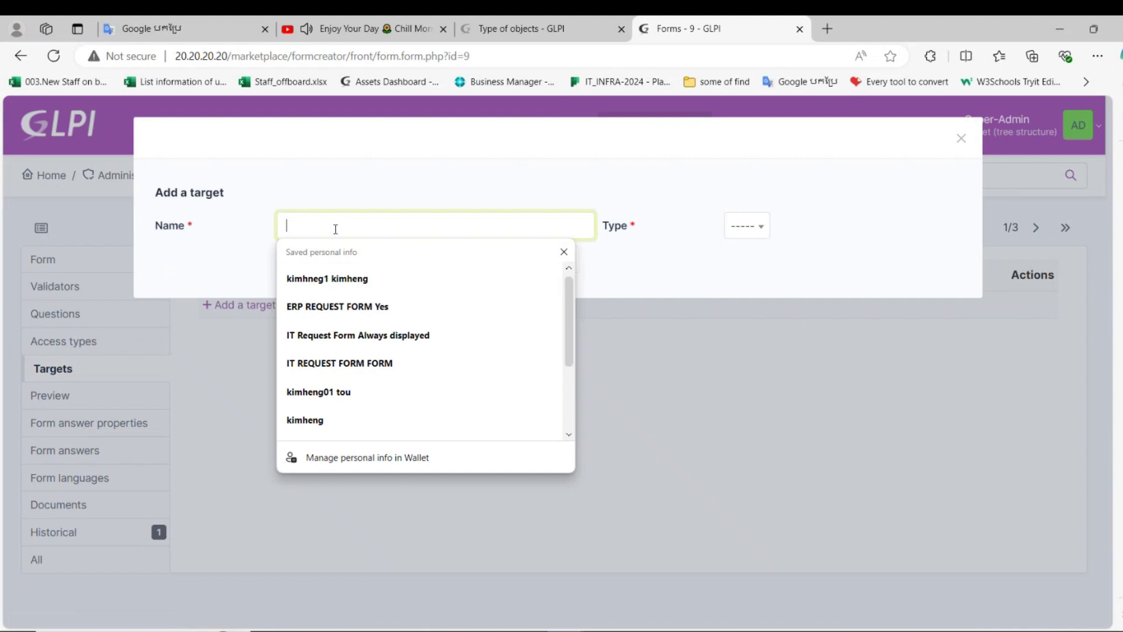
type("er")
key("BackSpace")
key("BackSpace")
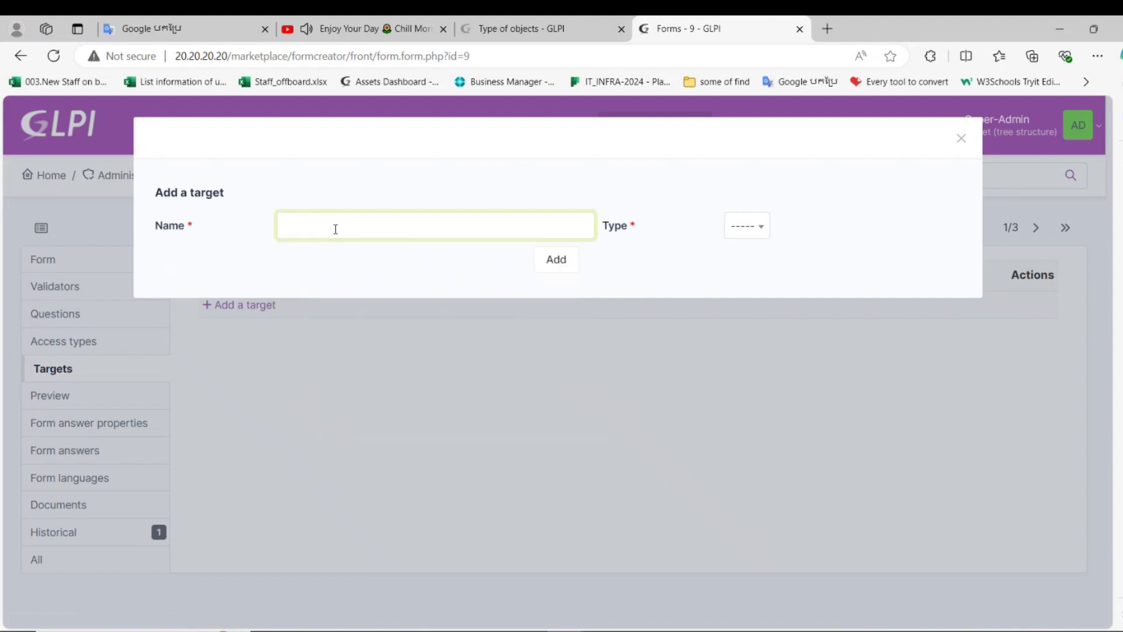
type("ERP")
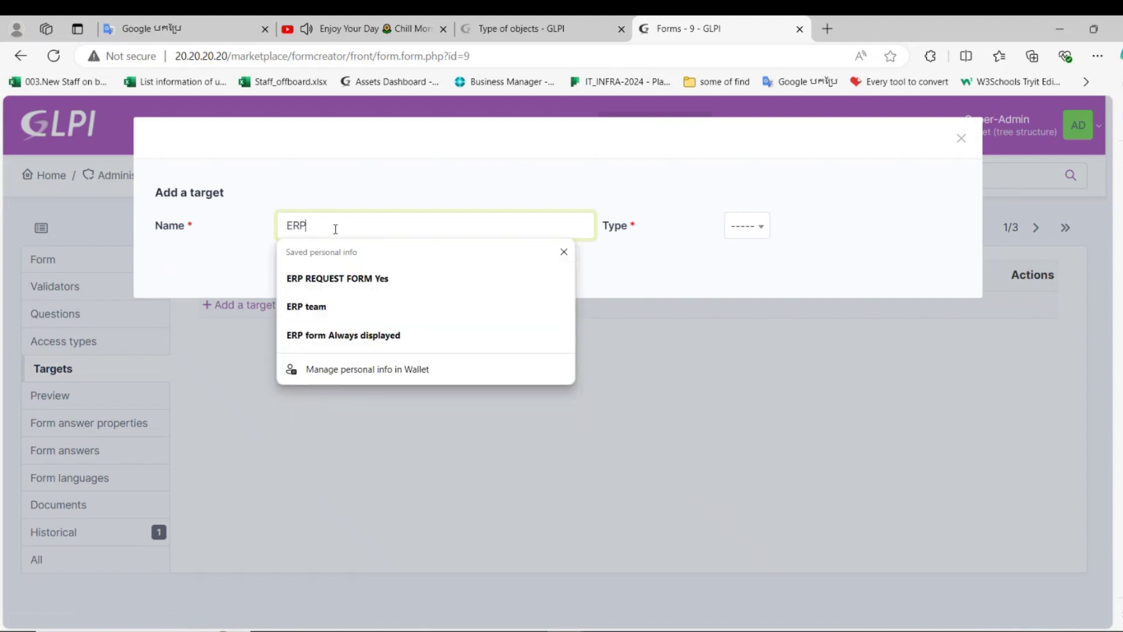
left_click(345, 278)
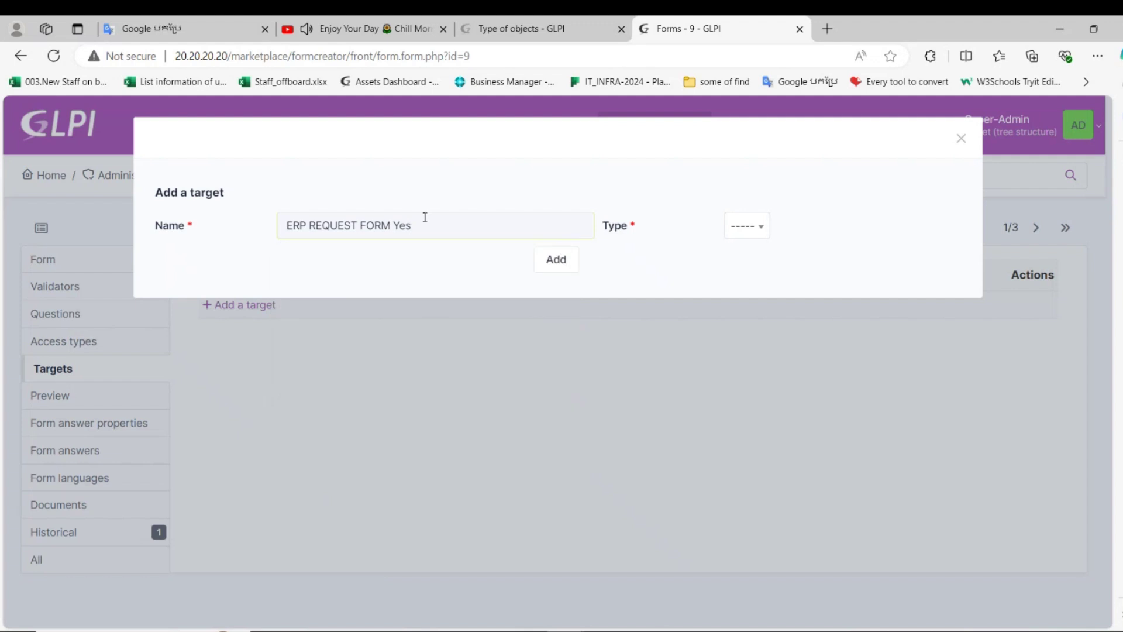
key("BackSpace")
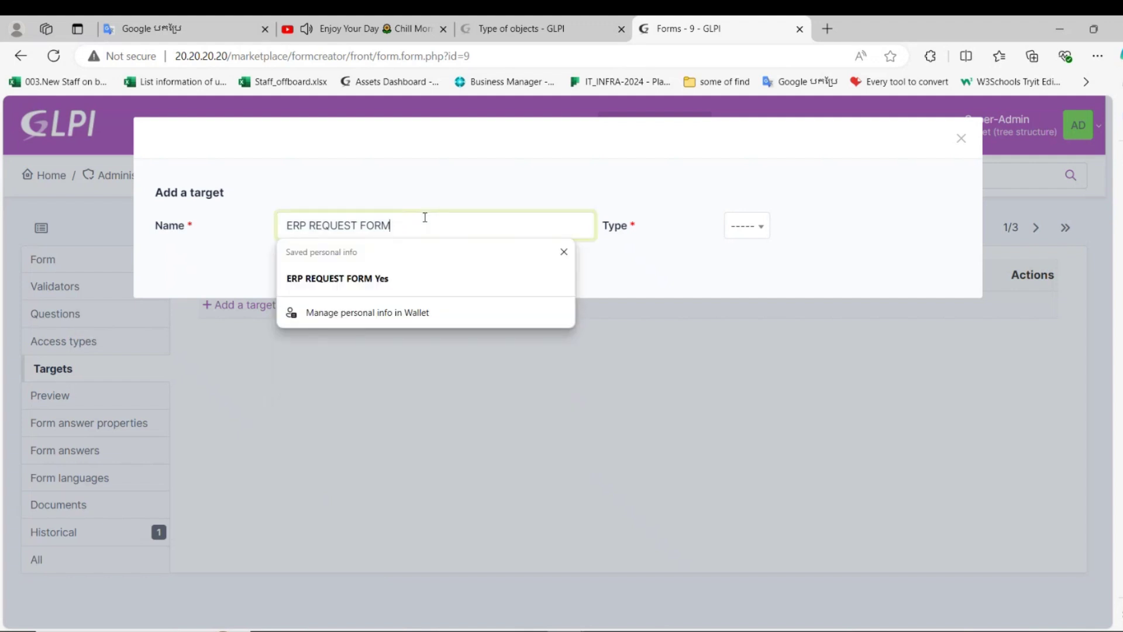
left_click(747, 227)
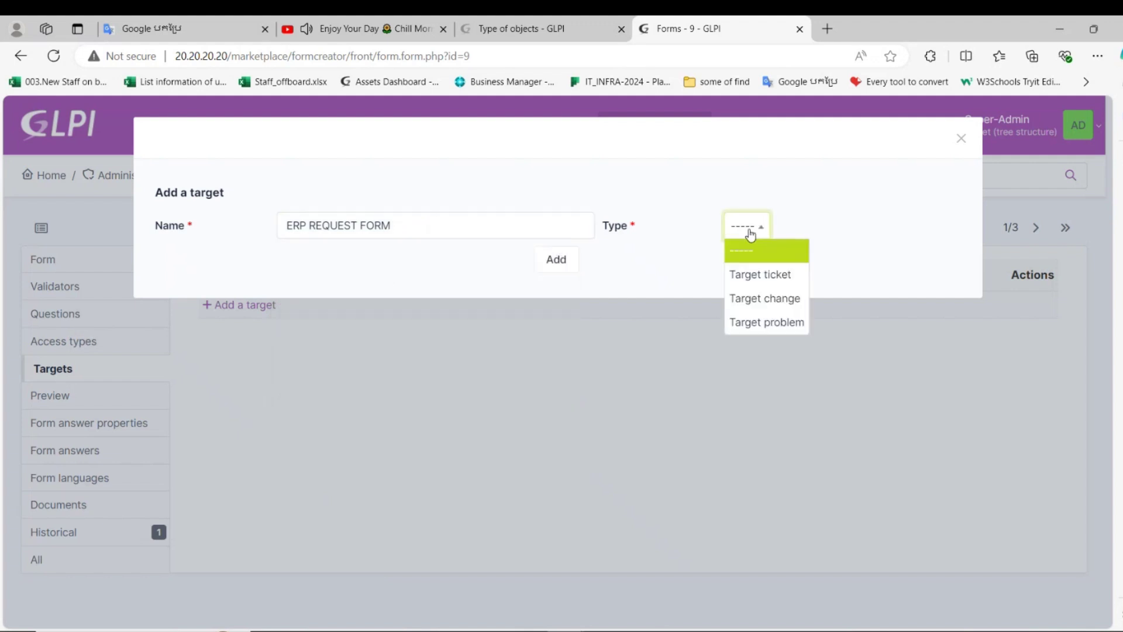
left_click(760, 277)
left_click(556, 259)
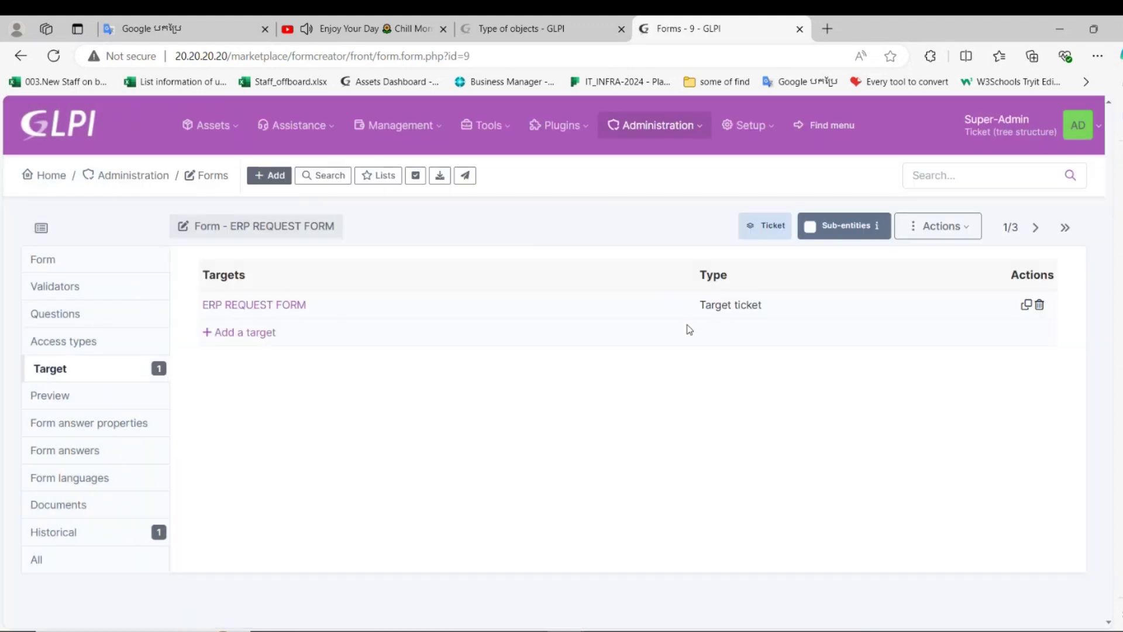
Step: Start a new question in the form's existing section and name it "Frist Name"
left_click(82, 318)
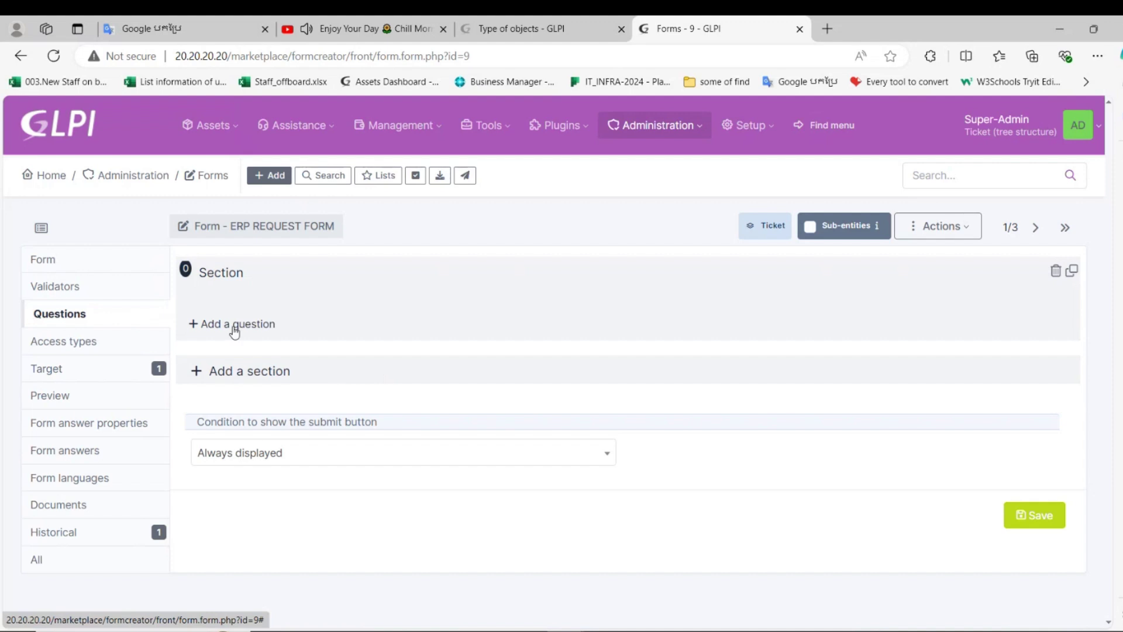
left_click(234, 327)
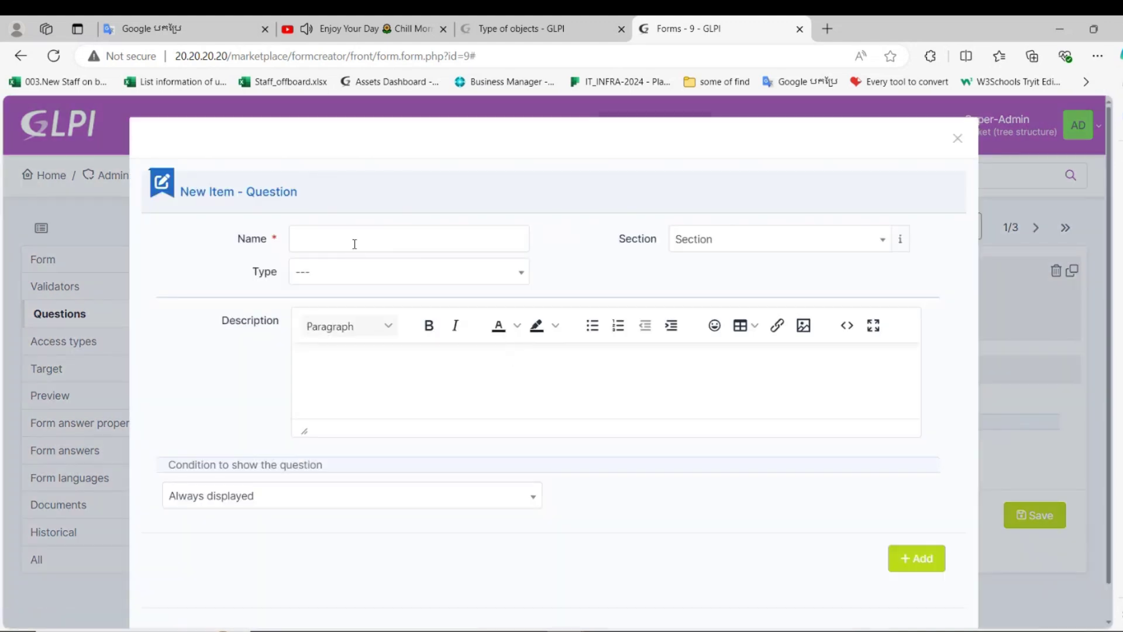
left_click(354, 242)
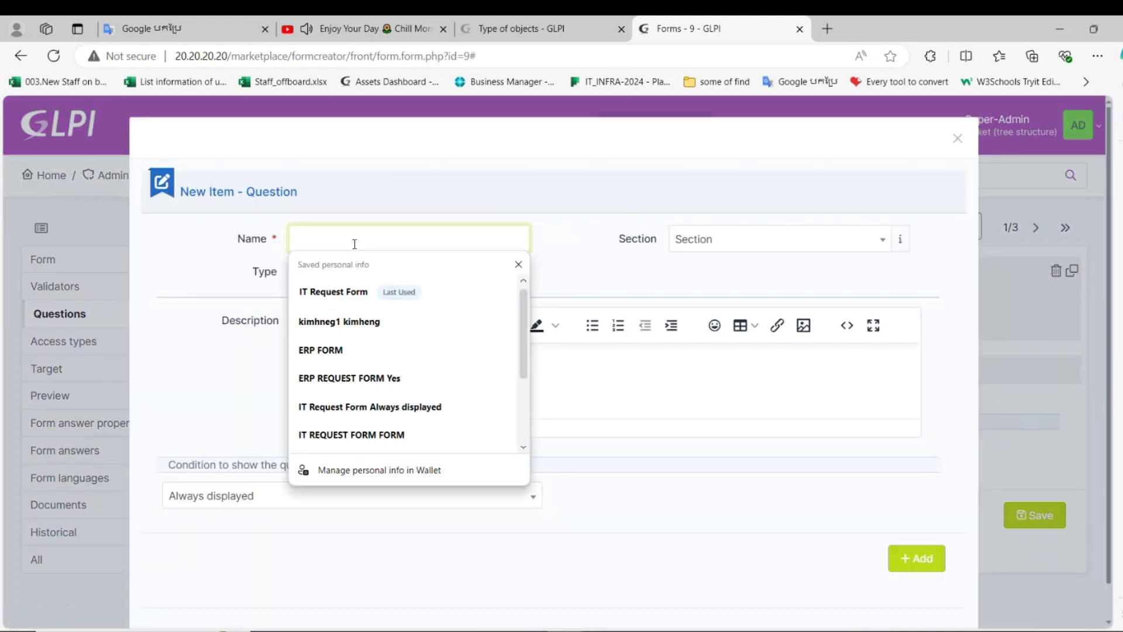
type("ERP")
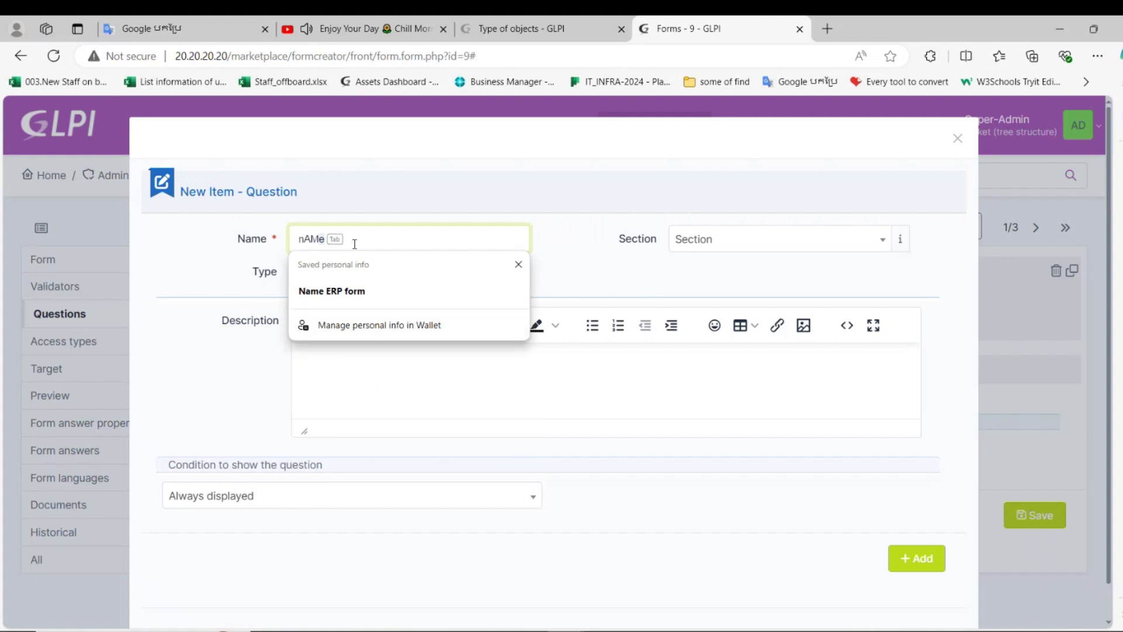
key("BackSpace")
key("BackSpace")
key("BackSpace")
type("n")
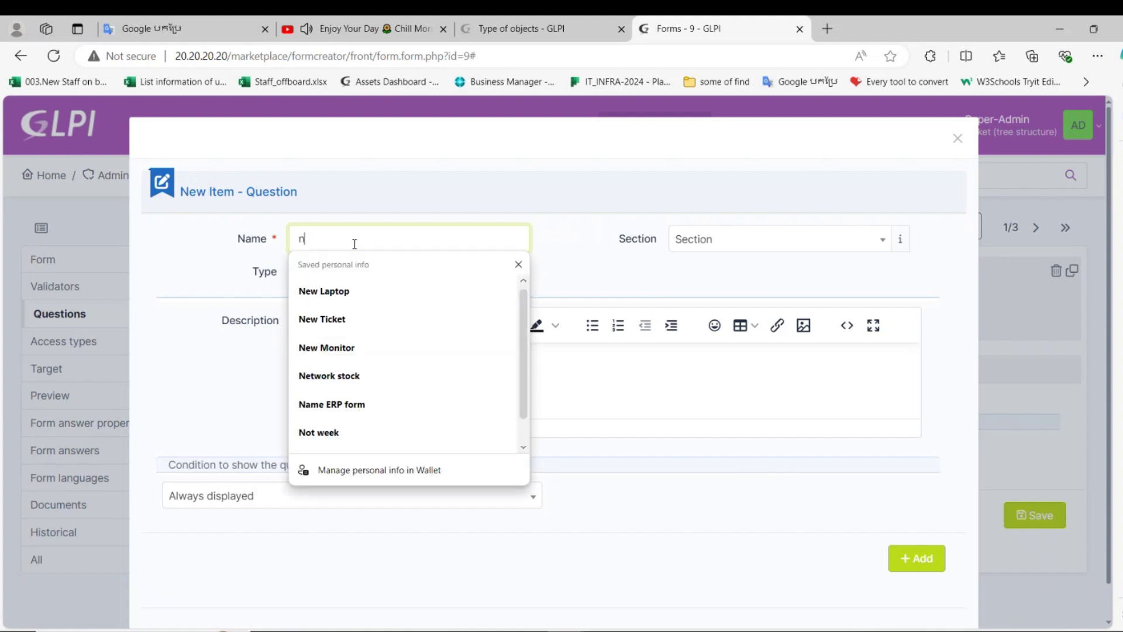
key("BackSpace")
type("fRIST")
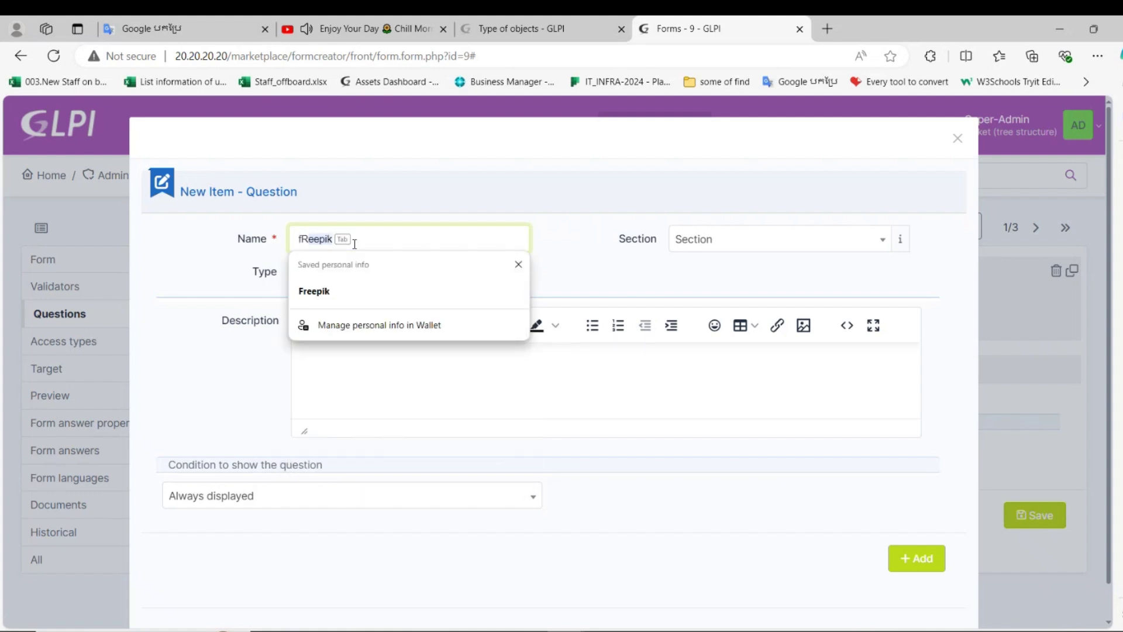
key("BackSpace")
key("BackSpace")
key("BackSpace")
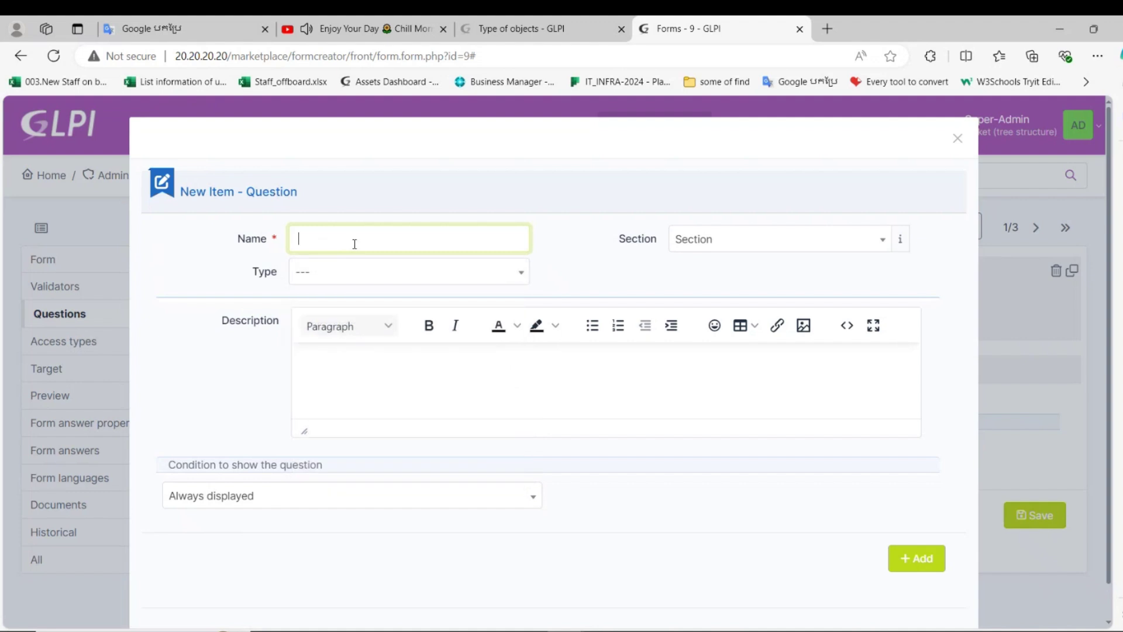
type("Frist Name")
Step: Add the Frist Name question with the type Text and narrow it to half of the section's width
left_click(423, 275)
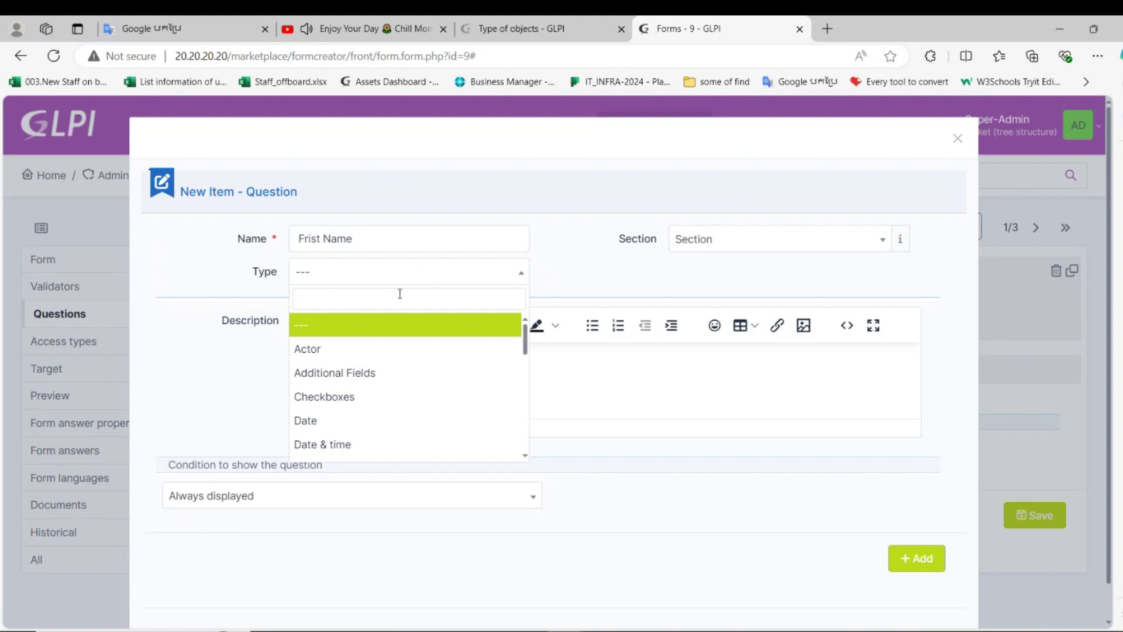
type("tex")
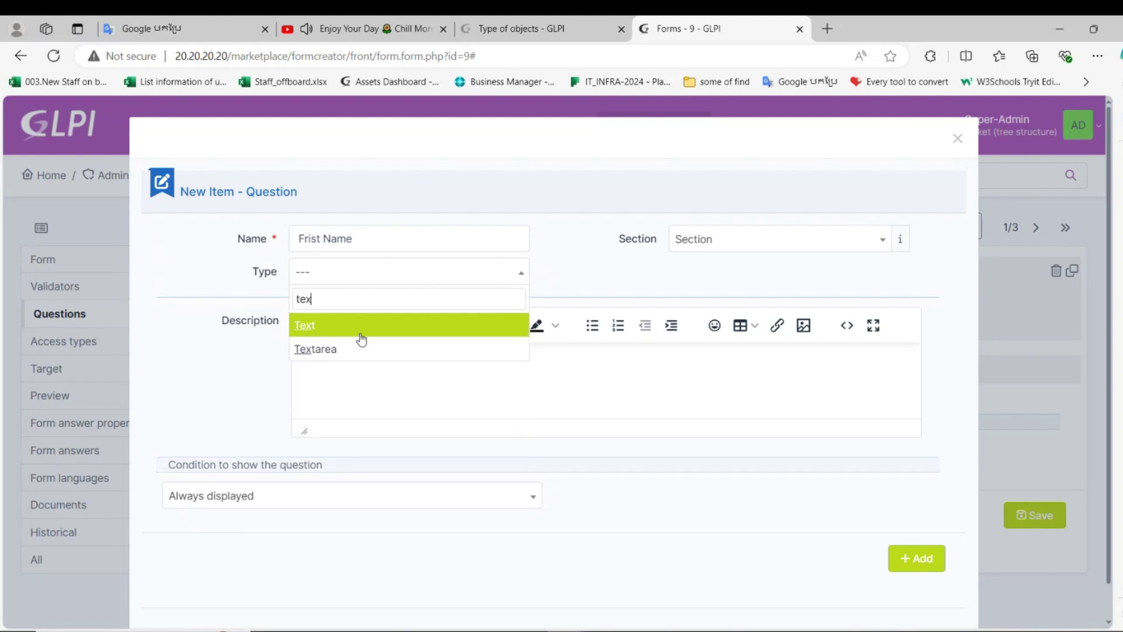
left_click(346, 327)
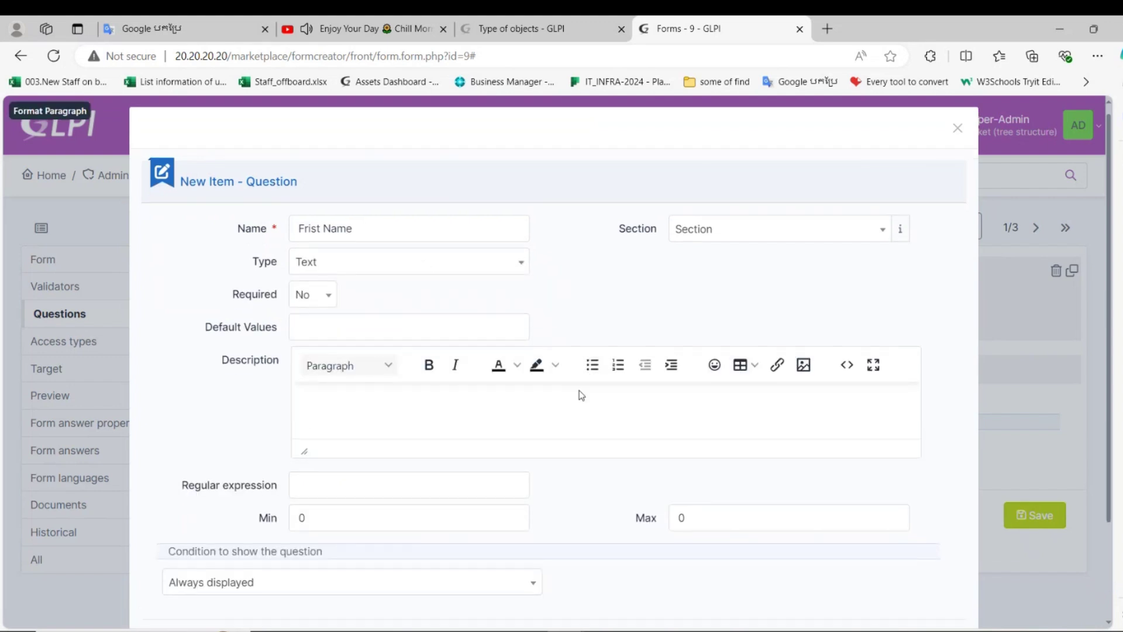
scroll(596, 404, "down", 3)
left_click(914, 528)
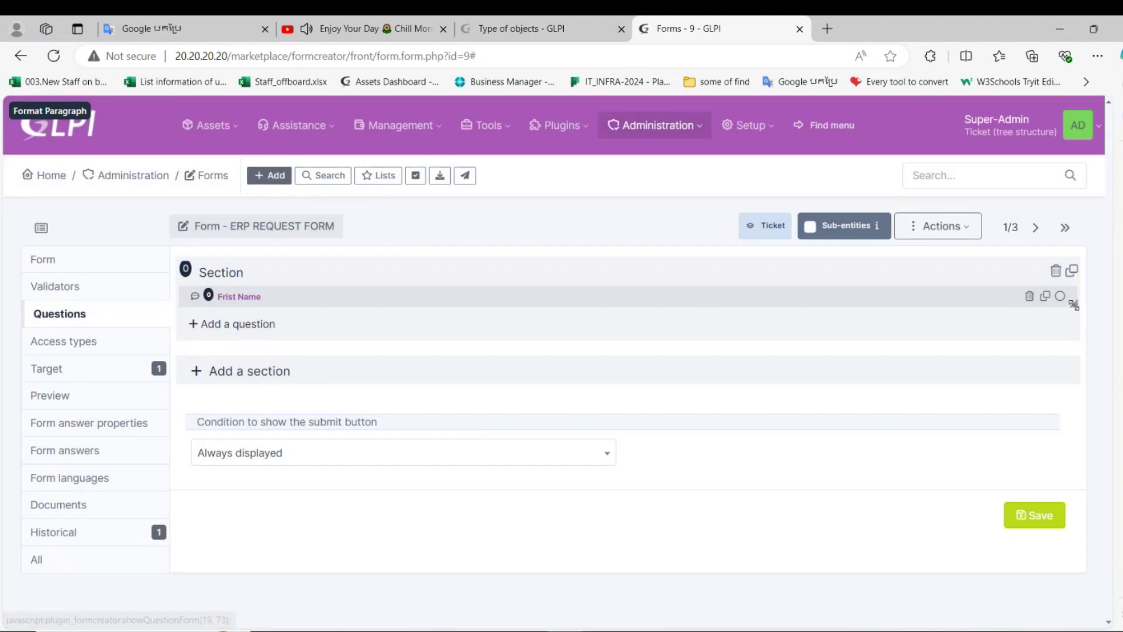
left_click_drag(1071, 303, 634, 301)
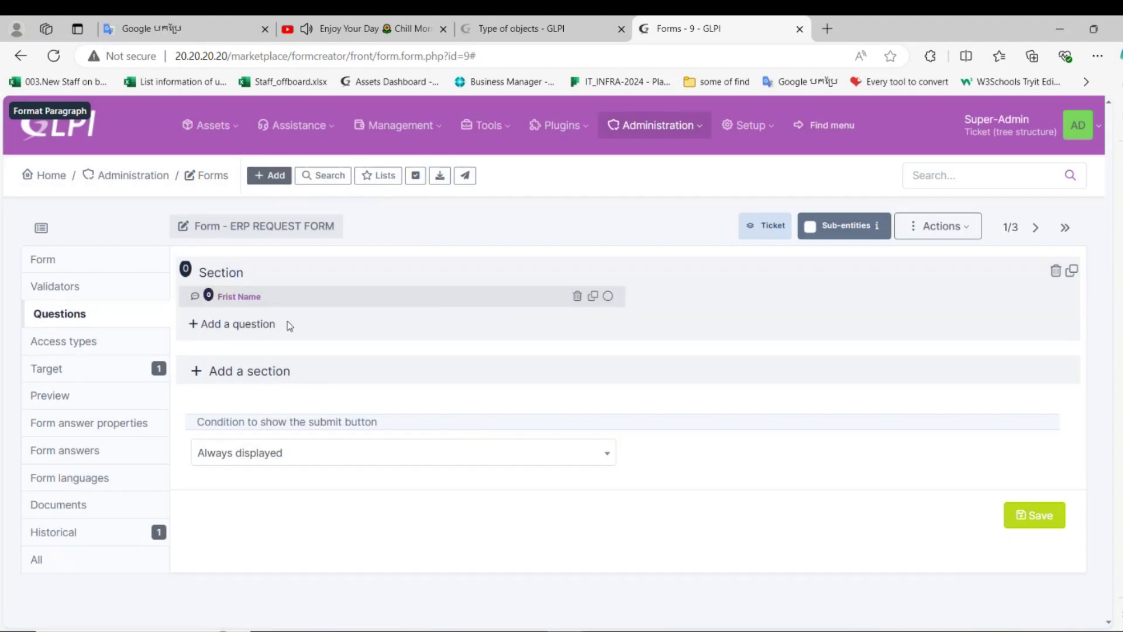
Step: Add a Text question named "Last Name" and place it at half width beside the Frist Name question
left_click(345, 329)
left_click(342, 239)
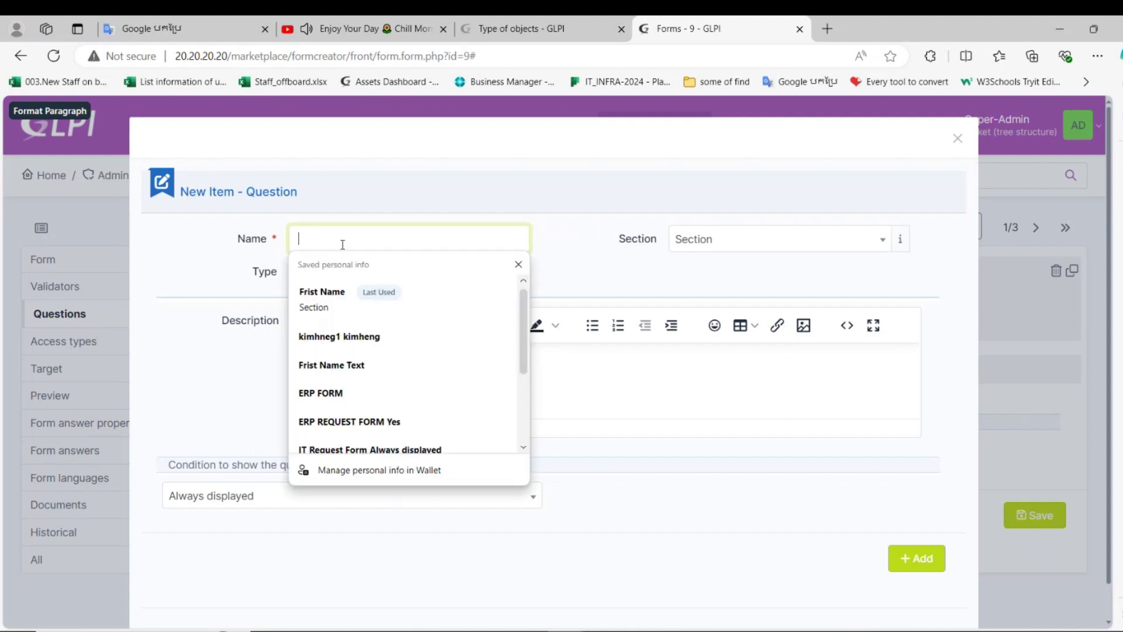
type("Last")
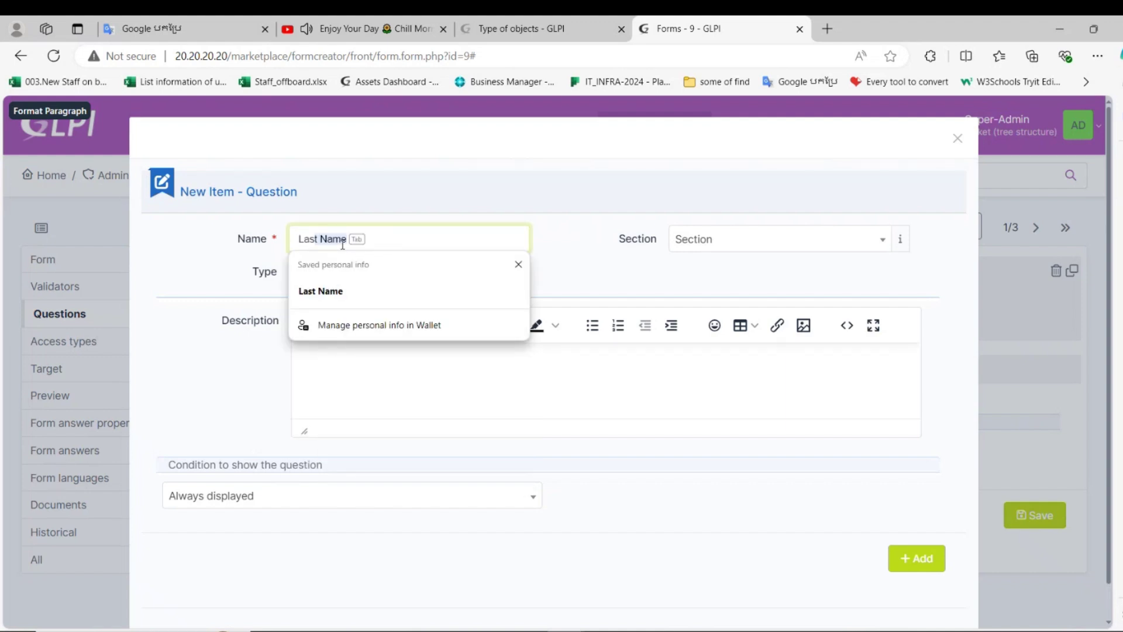
key("Tab")
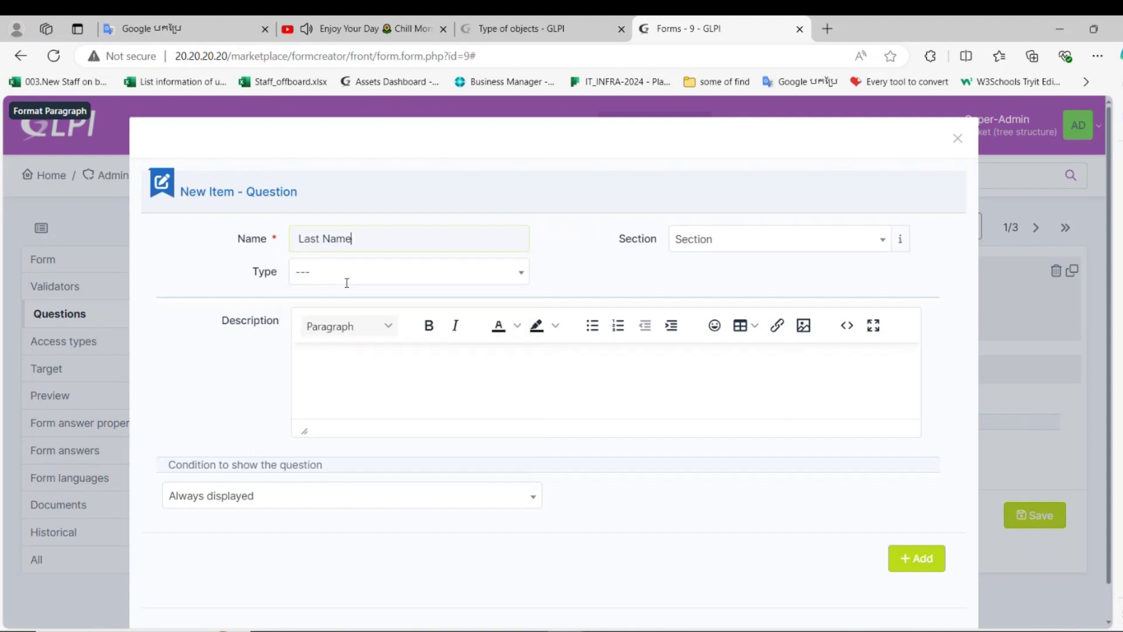
left_click(367, 285)
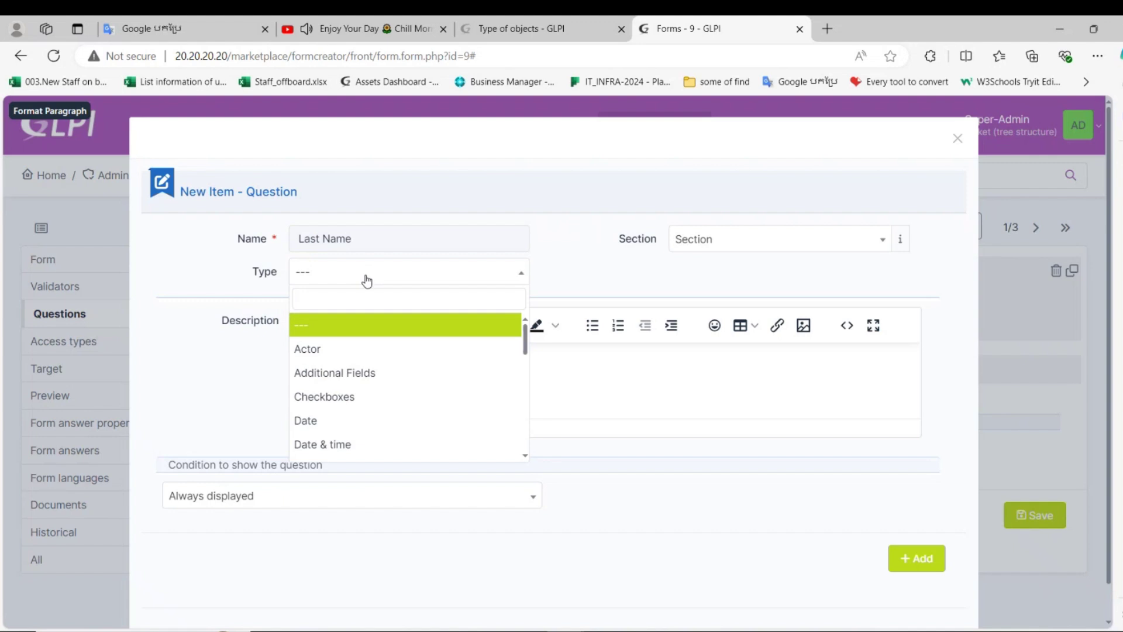
type("Text")
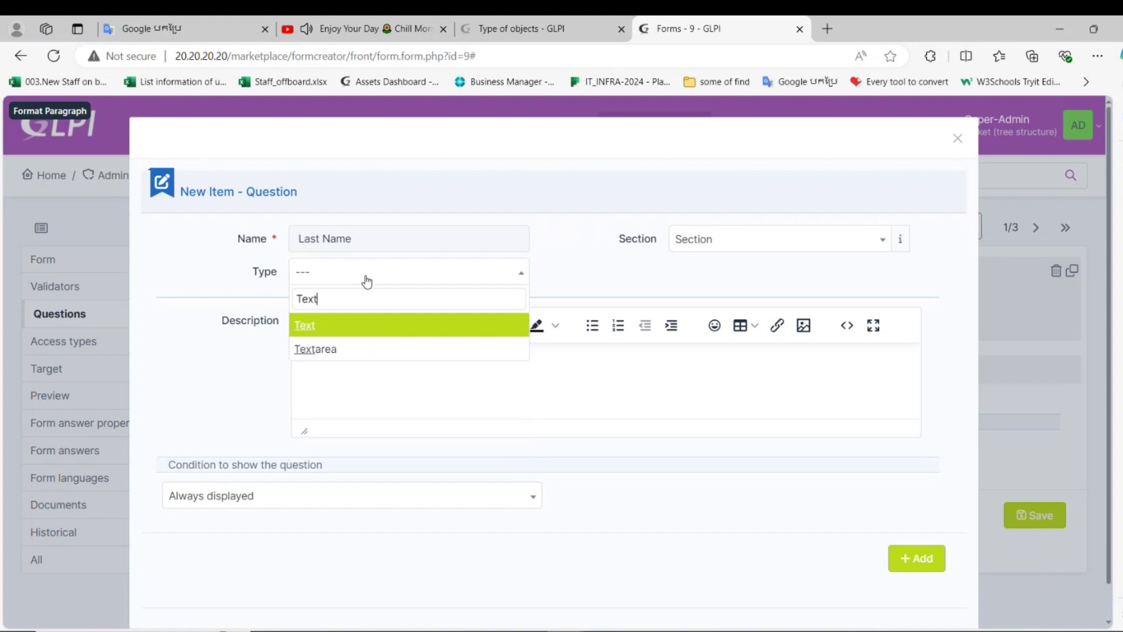
left_click(351, 323)
scroll(895, 570, "down", 3)
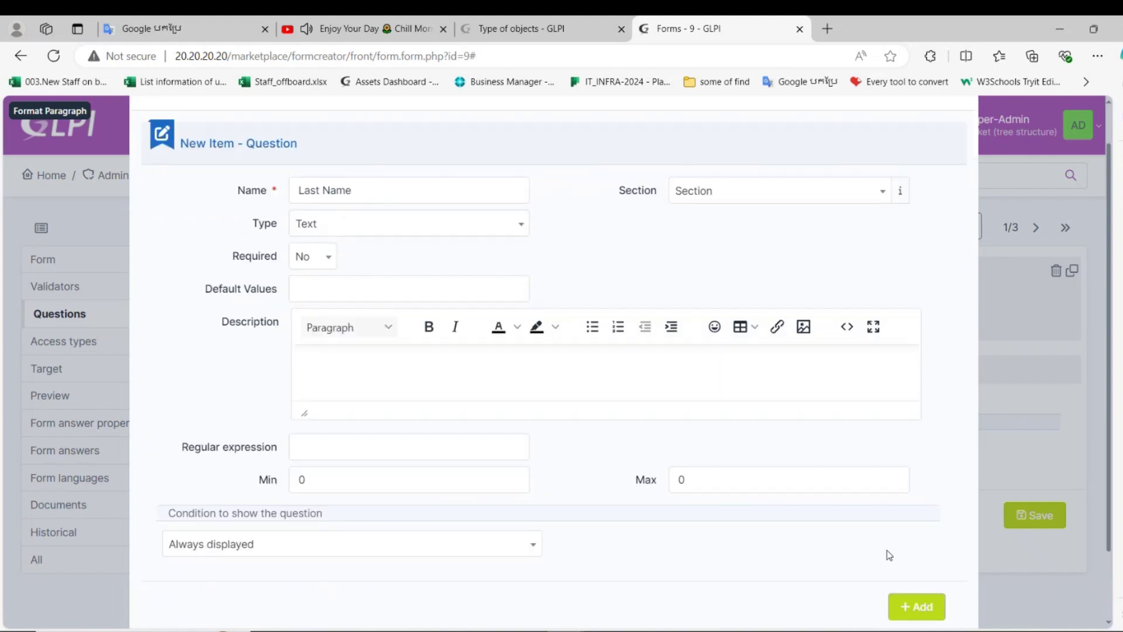
left_click(916, 522)
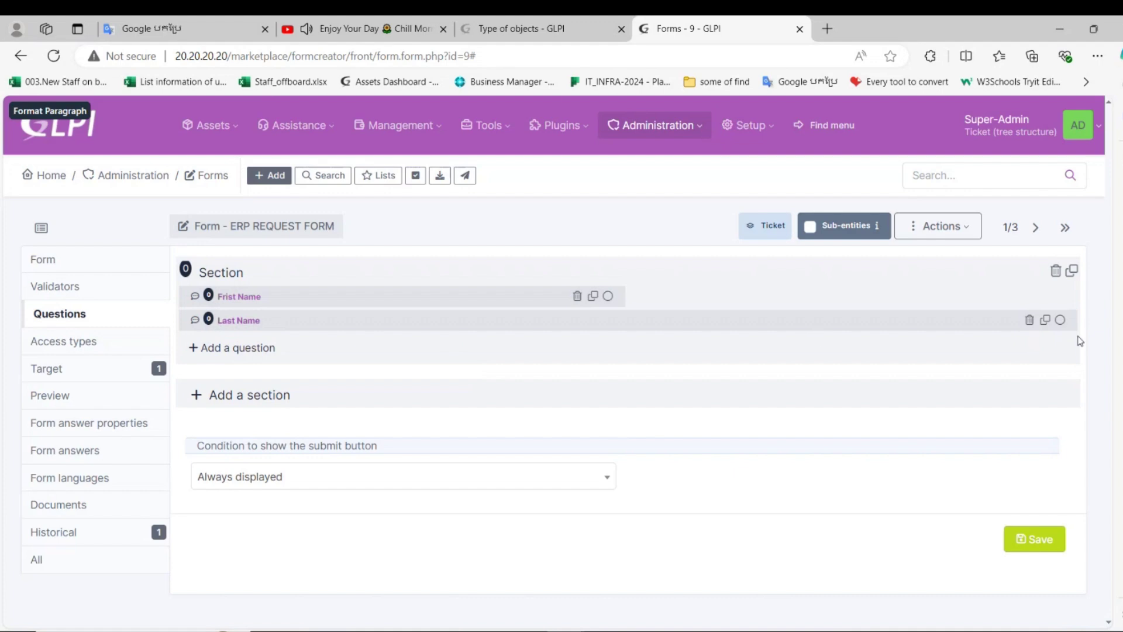
left_click_drag(1071, 329, 907, 311)
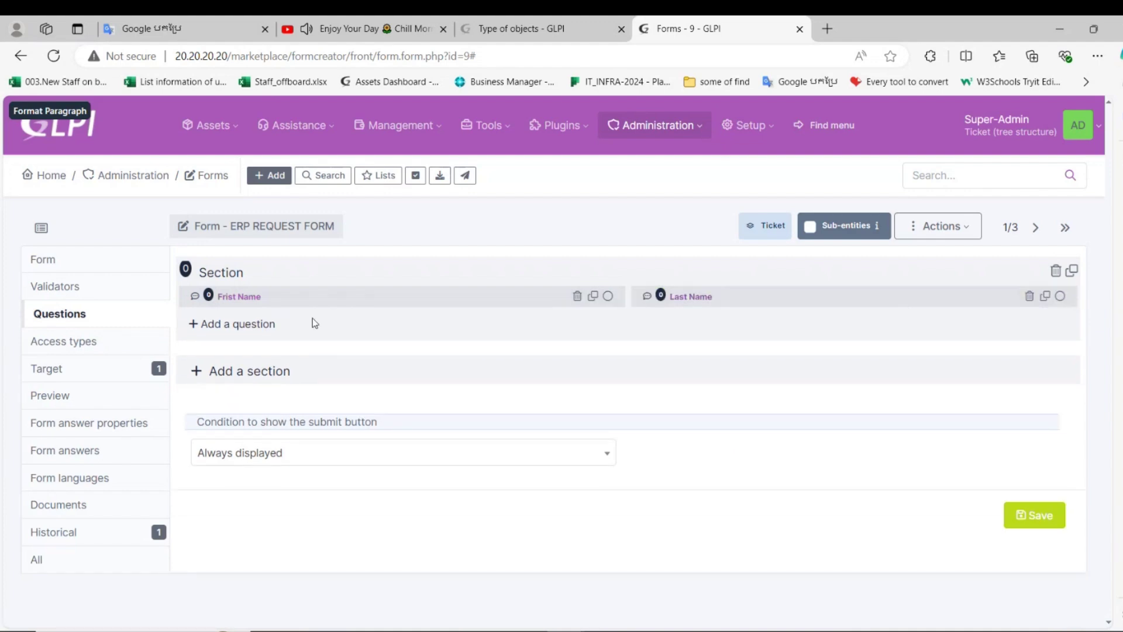
Step: Add a Text question named "ID" and narrow it to half width below the Frist Name question
left_click(268, 328)
left_click(331, 242)
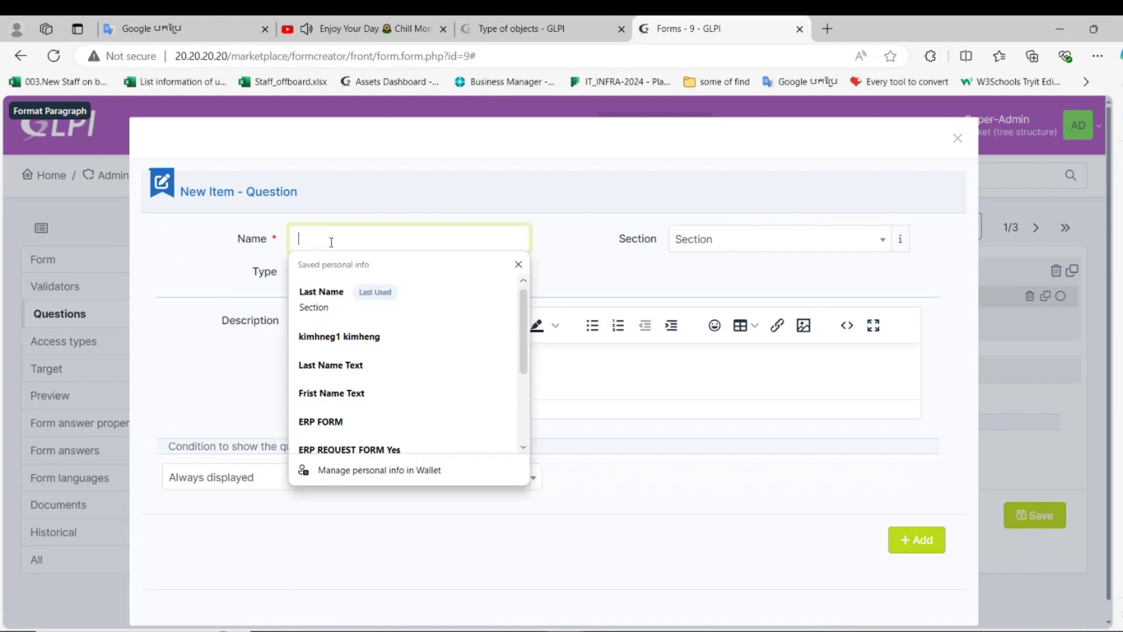
type("ID")
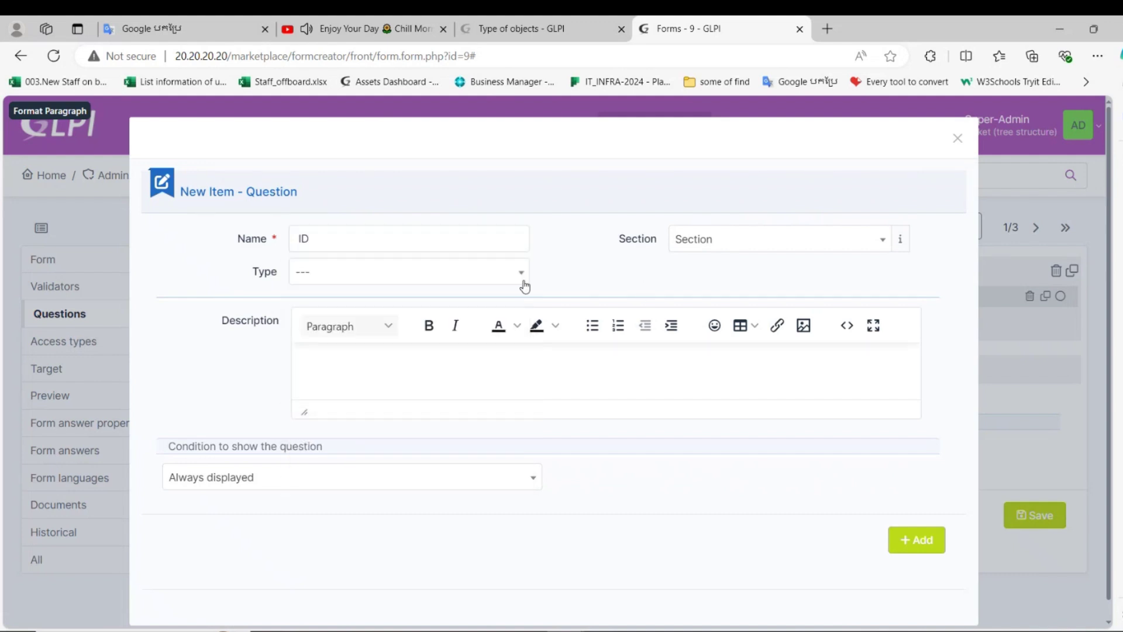
left_click(466, 285)
type("Te")
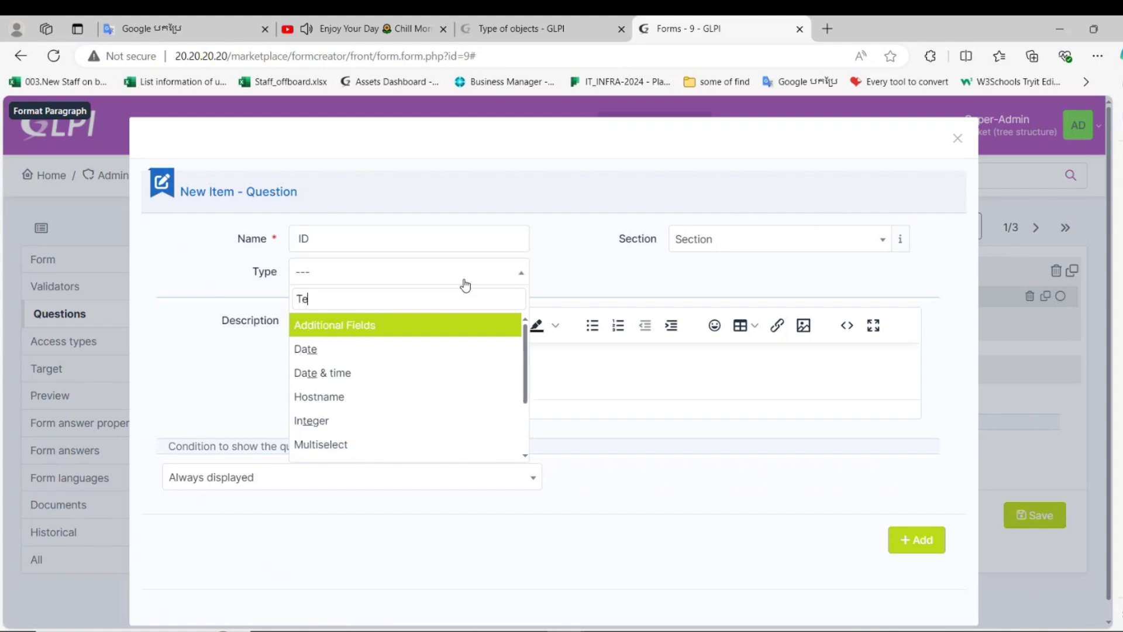
type("x")
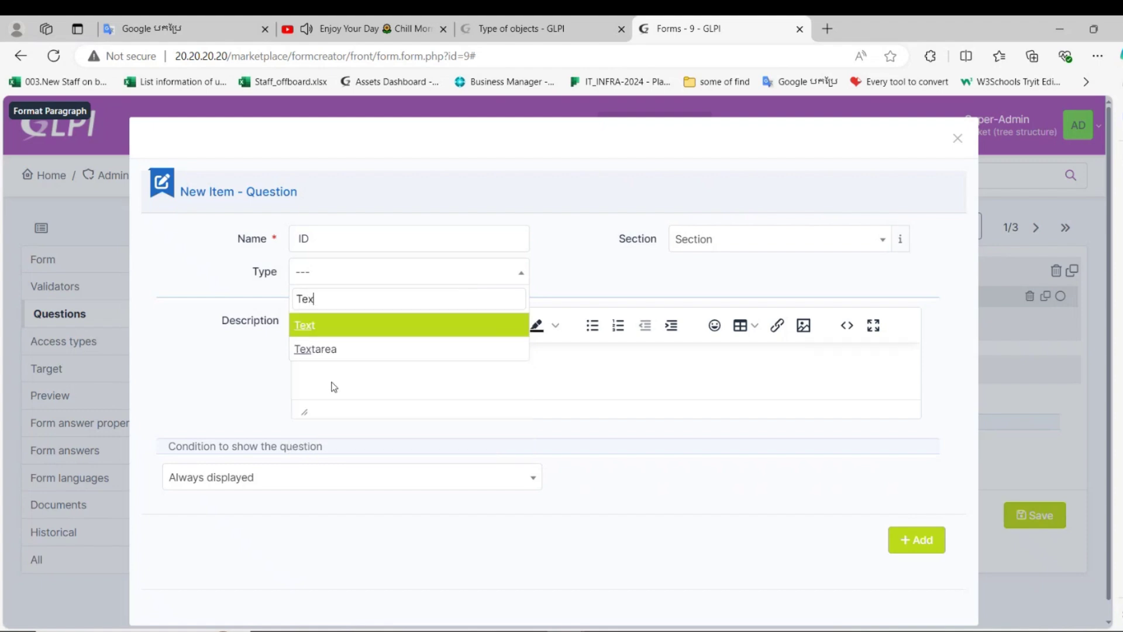
left_click(331, 324)
scroll(903, 489, "down", 3)
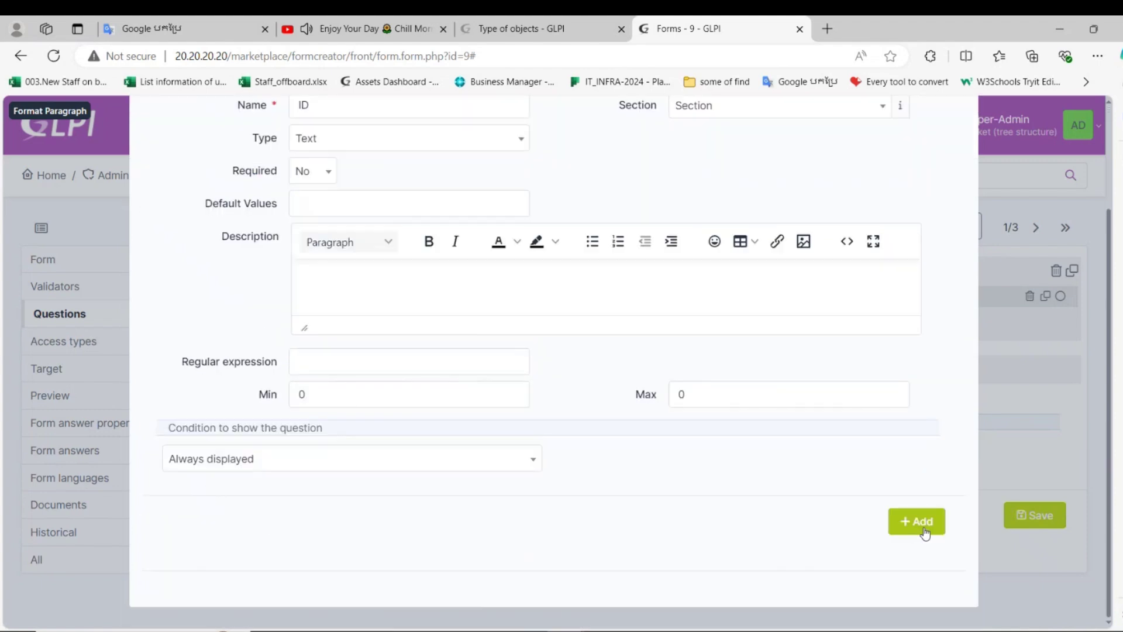
left_click(917, 523)
left_click_drag(1074, 325, 648, 323)
Step: Start another question in the section, named "department", with the type Select
left_click(230, 351)
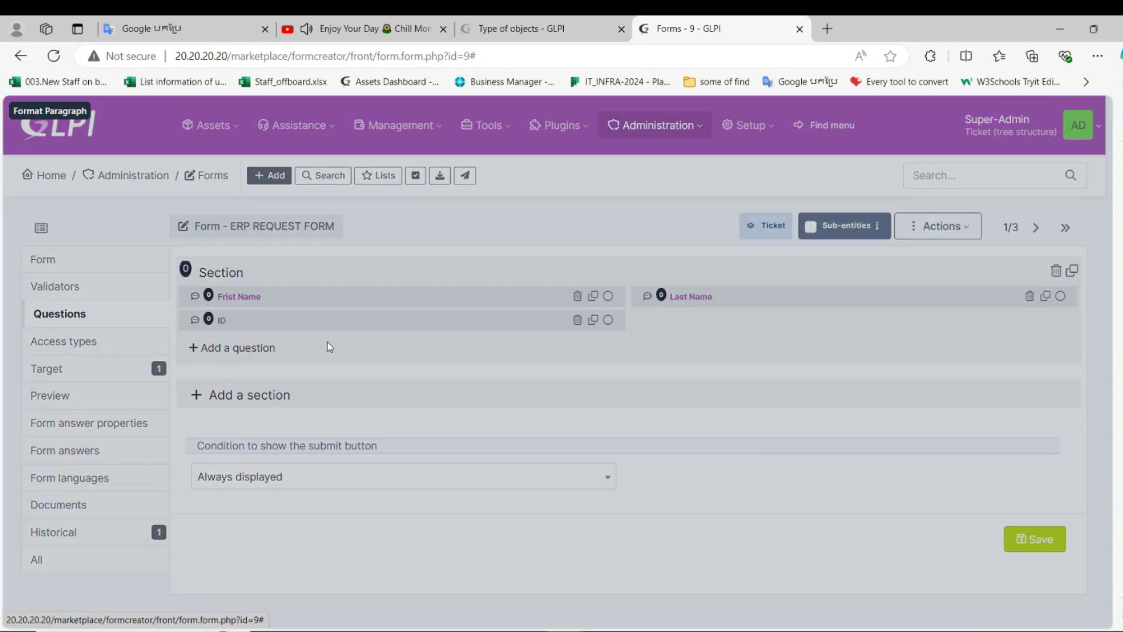
left_click(353, 239)
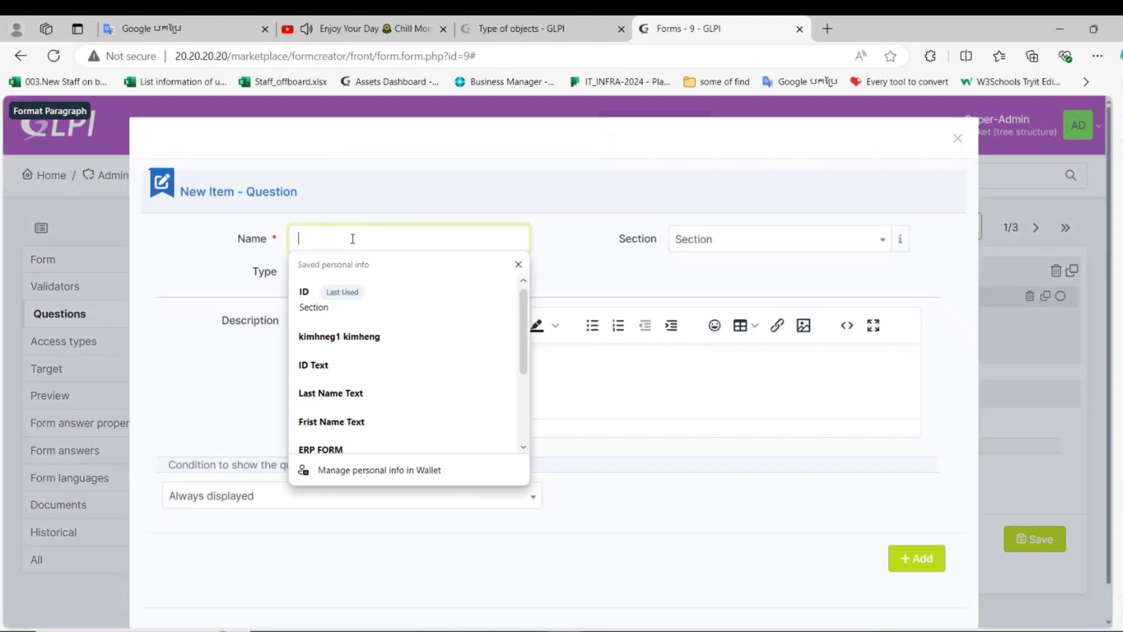
type("De")
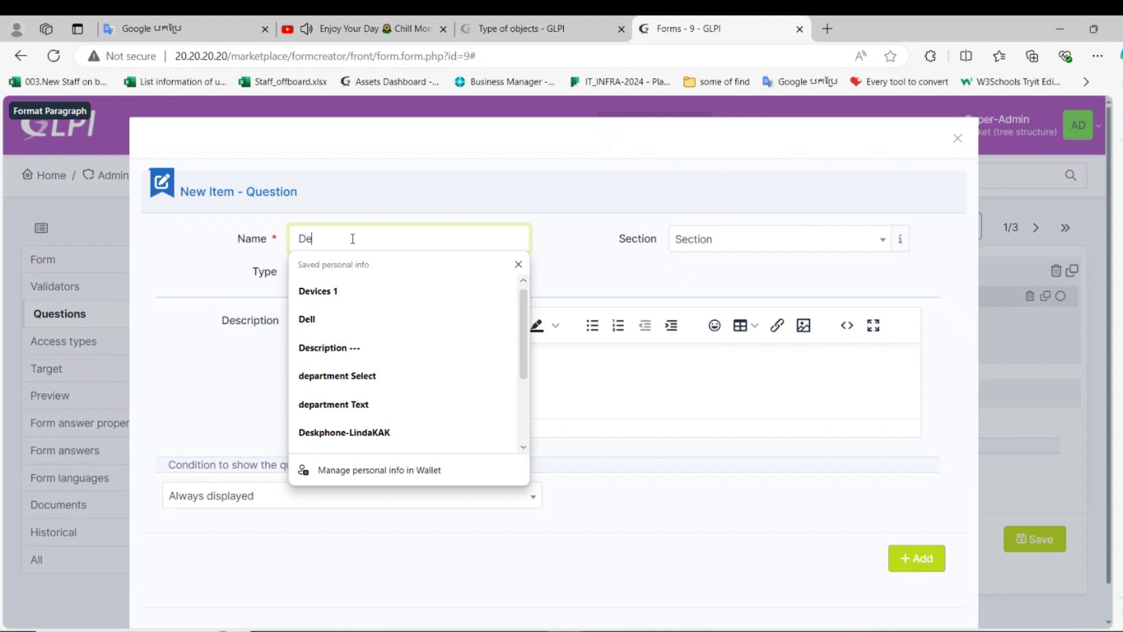
type("apa")
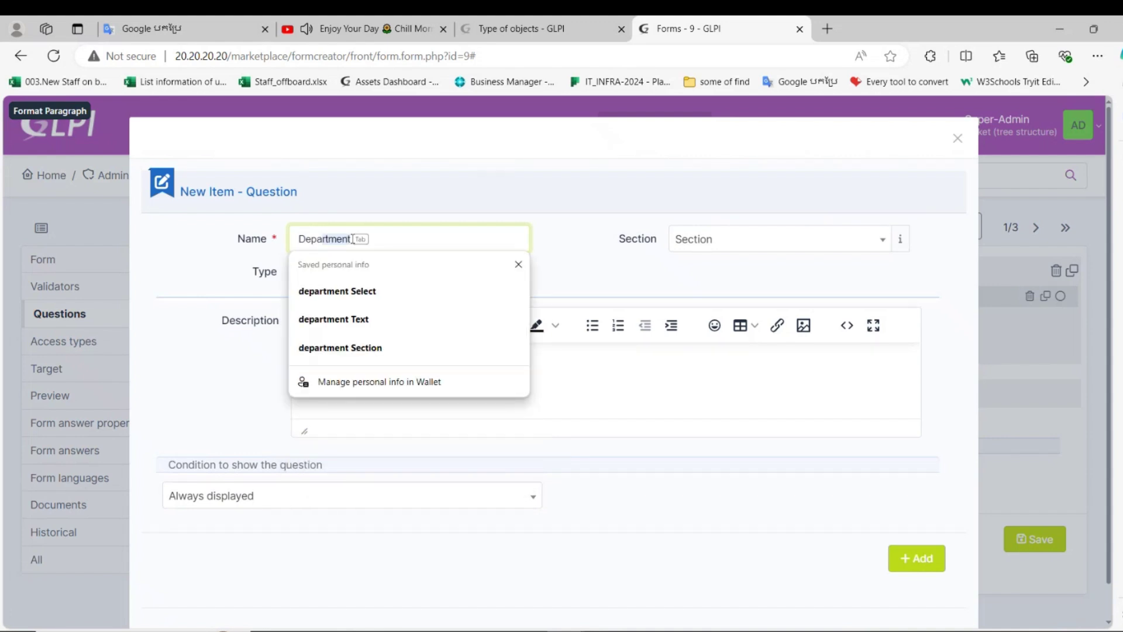
key("Tab")
left_click(380, 273)
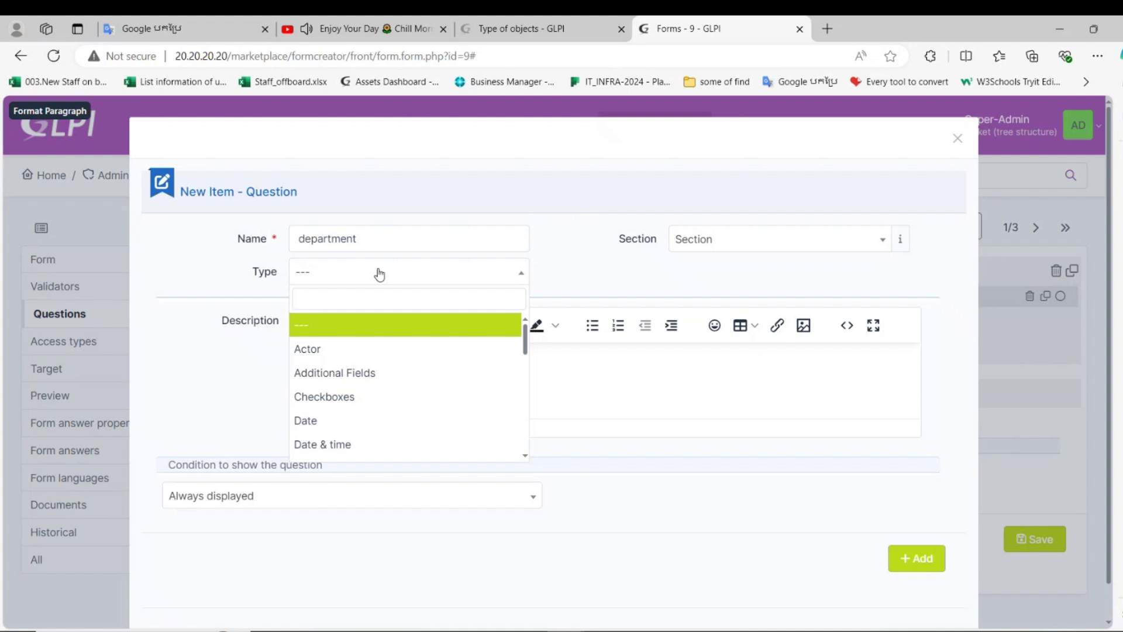
type("sl")
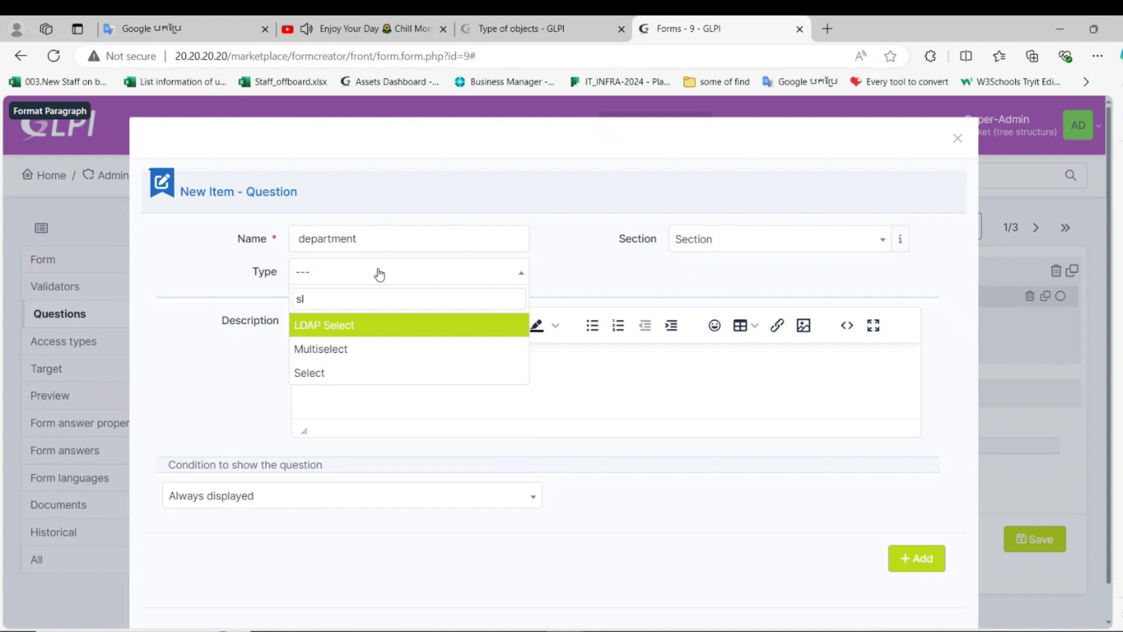
left_click(313, 372)
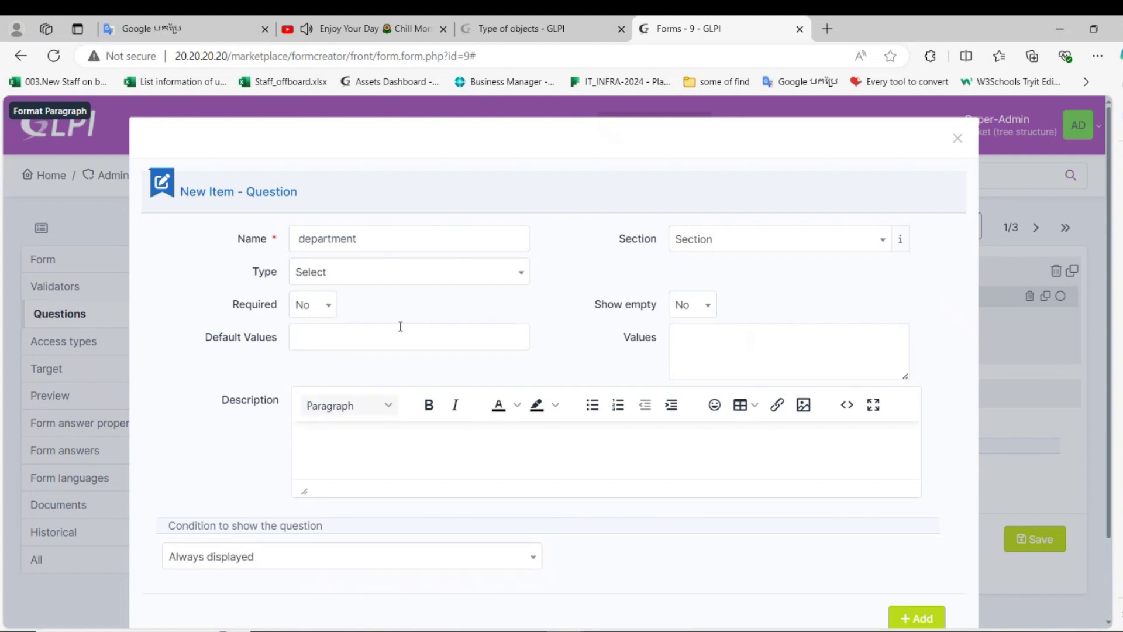
Step: Add the department question with the values IT and Supply Chain, and place it at half width beside the ID question
left_click(697, 345)
type("IT")
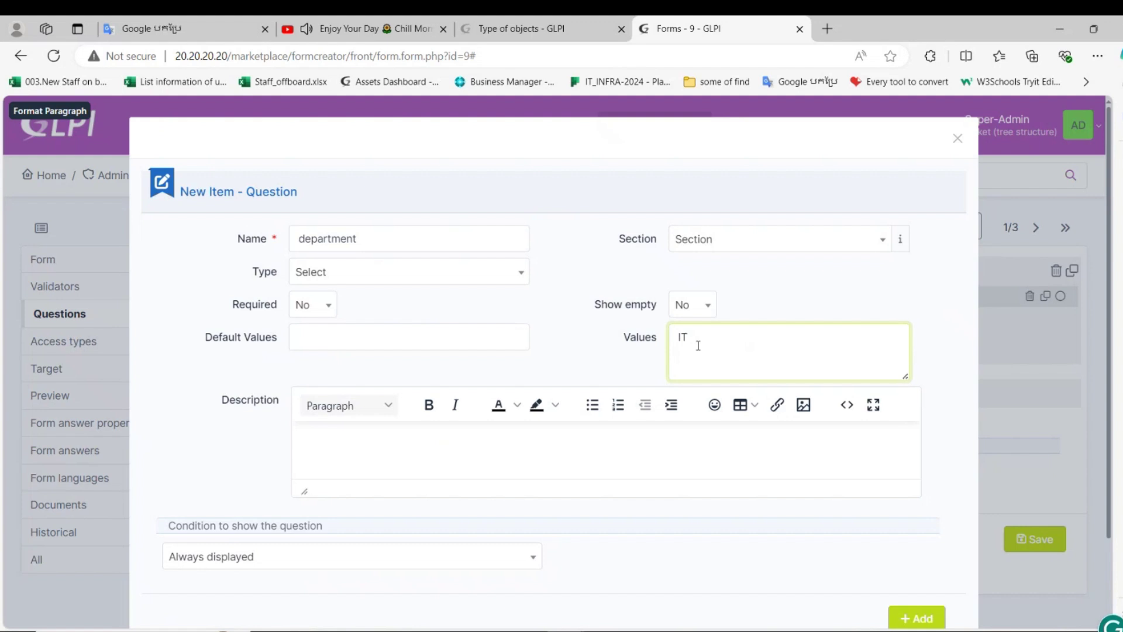
key("Return")
type("Supply Chain")
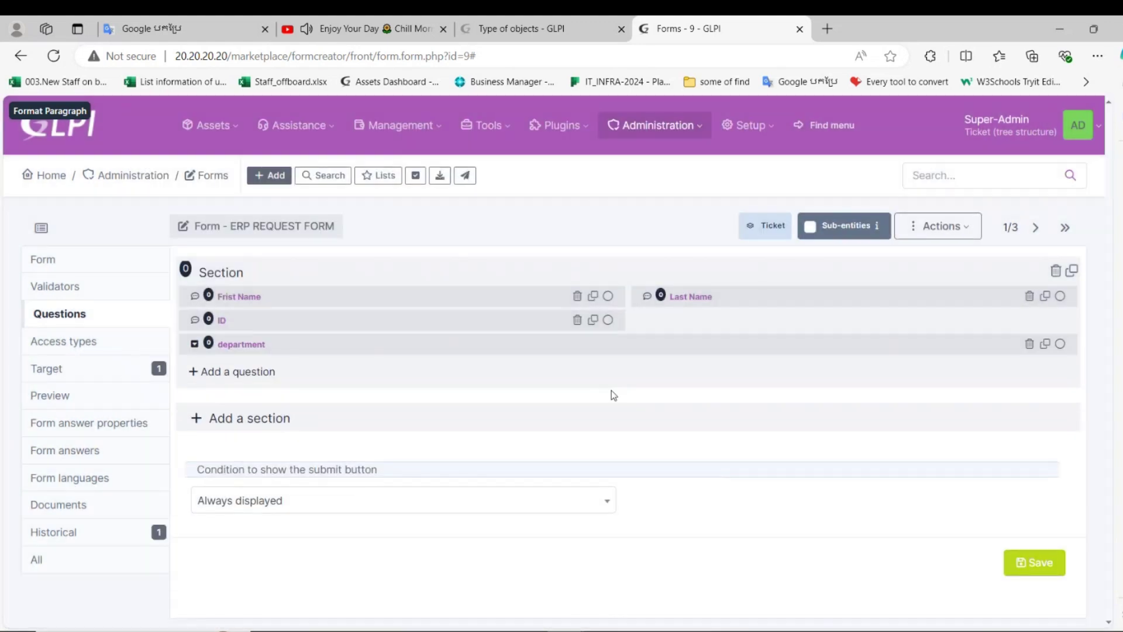
left_click_drag(1062, 348, 987, 331)
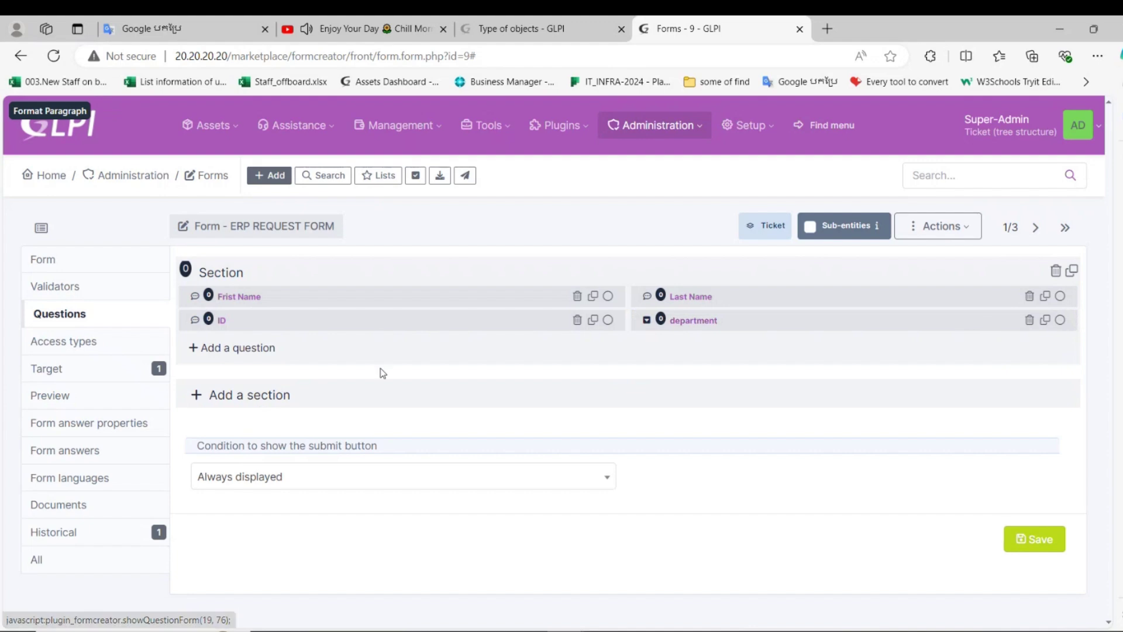
Step: Preview the ERP REQUEST FORM with its two-column question layout, and return to its list of questions
left_click(88, 393)
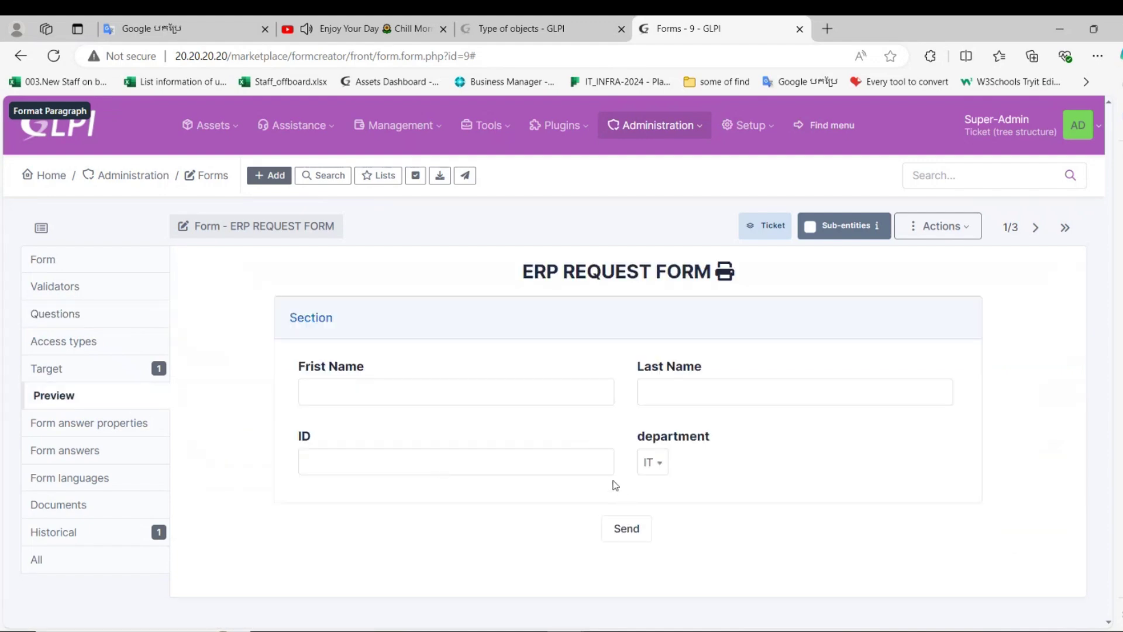
left_click(62, 315)
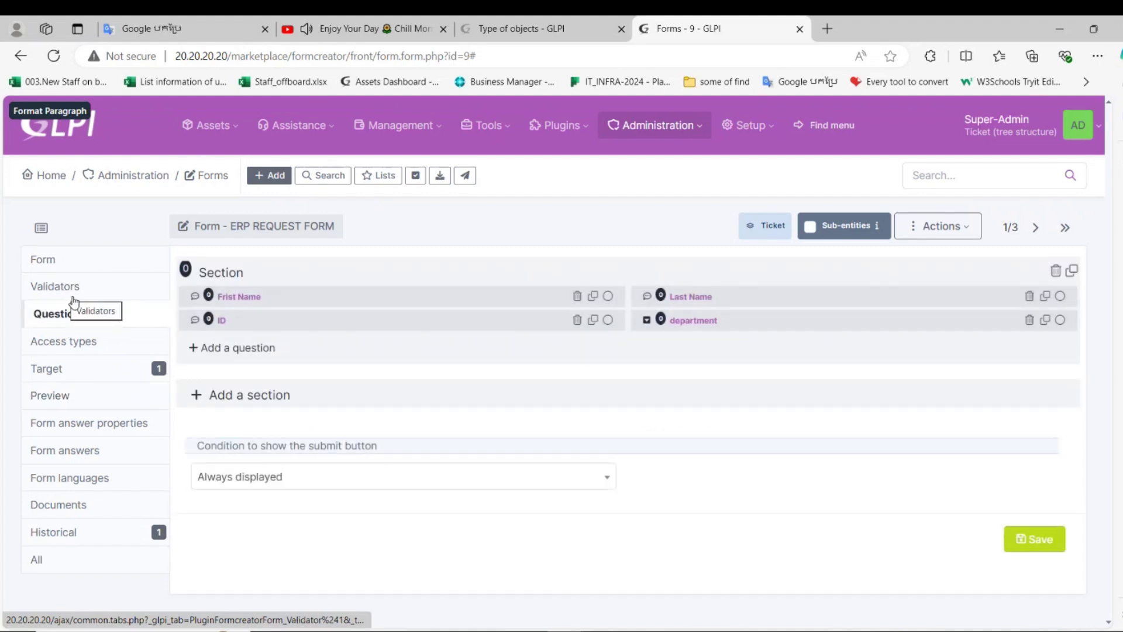
Step: Try to add a question named "Remark" with the type Description to the section, leaving its description empty
left_click(260, 350)
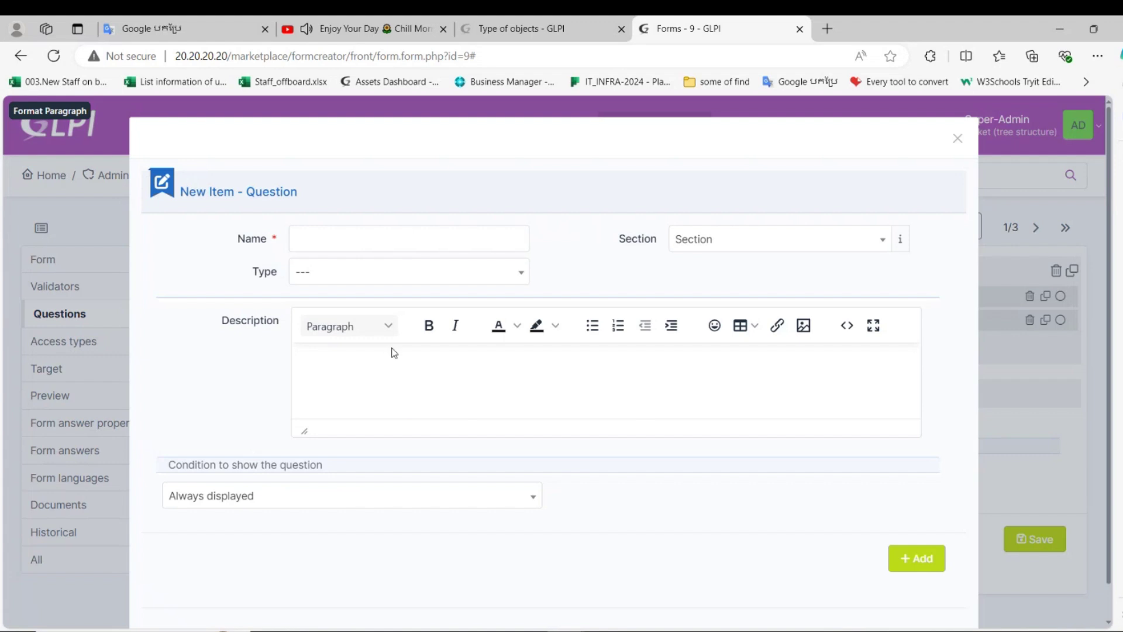
left_click(367, 237)
type("Re")
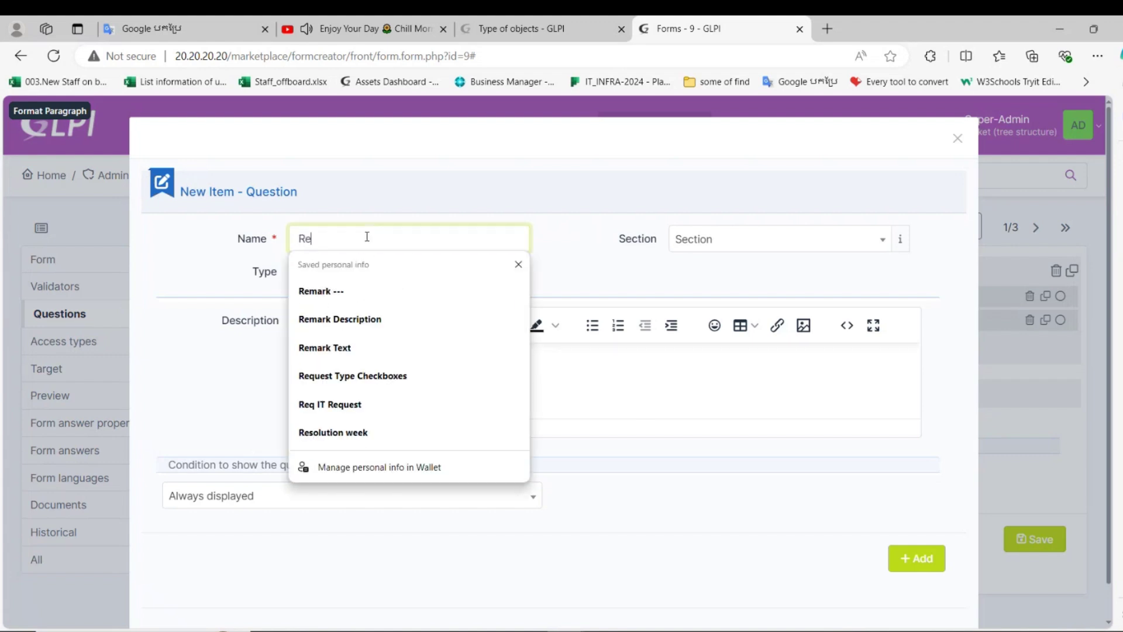
type("mar")
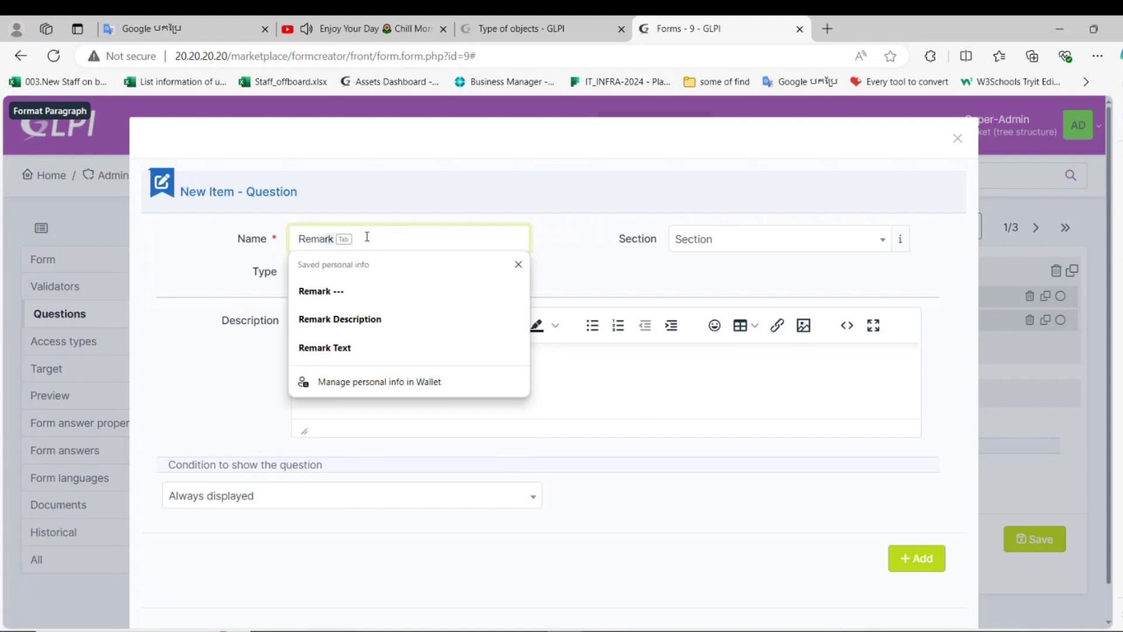
key("Tab")
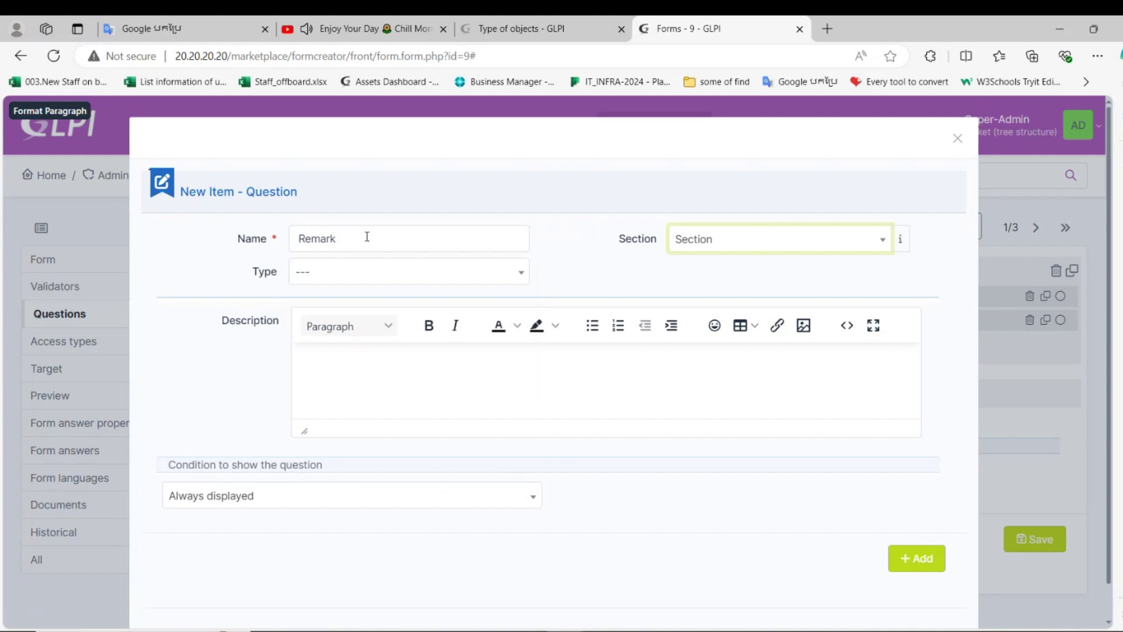
left_click(423, 268)
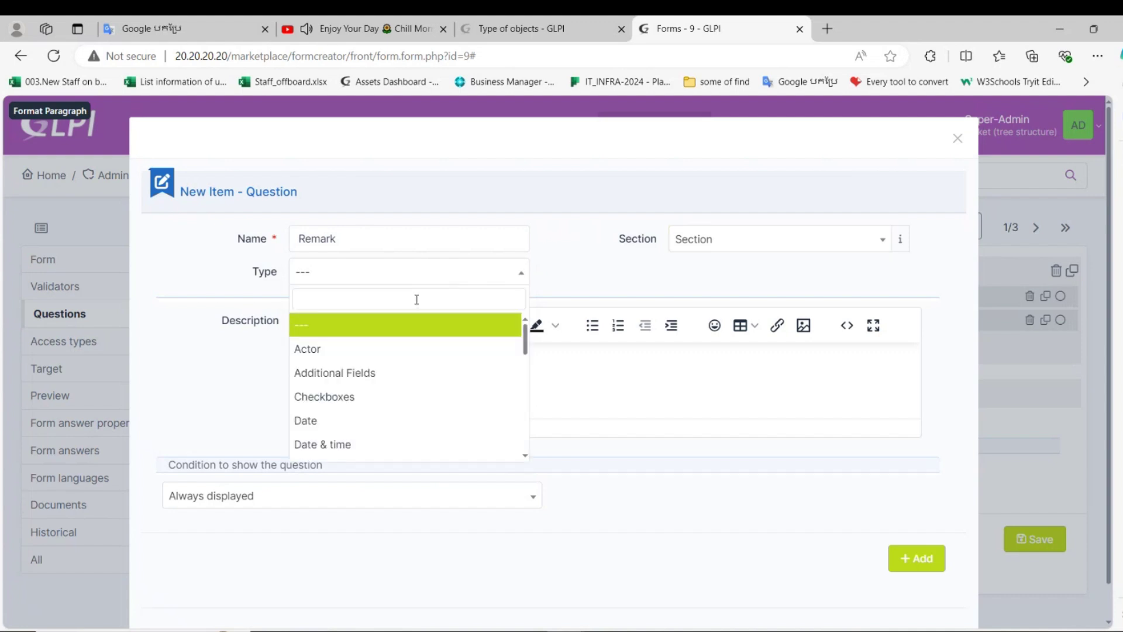
type("des")
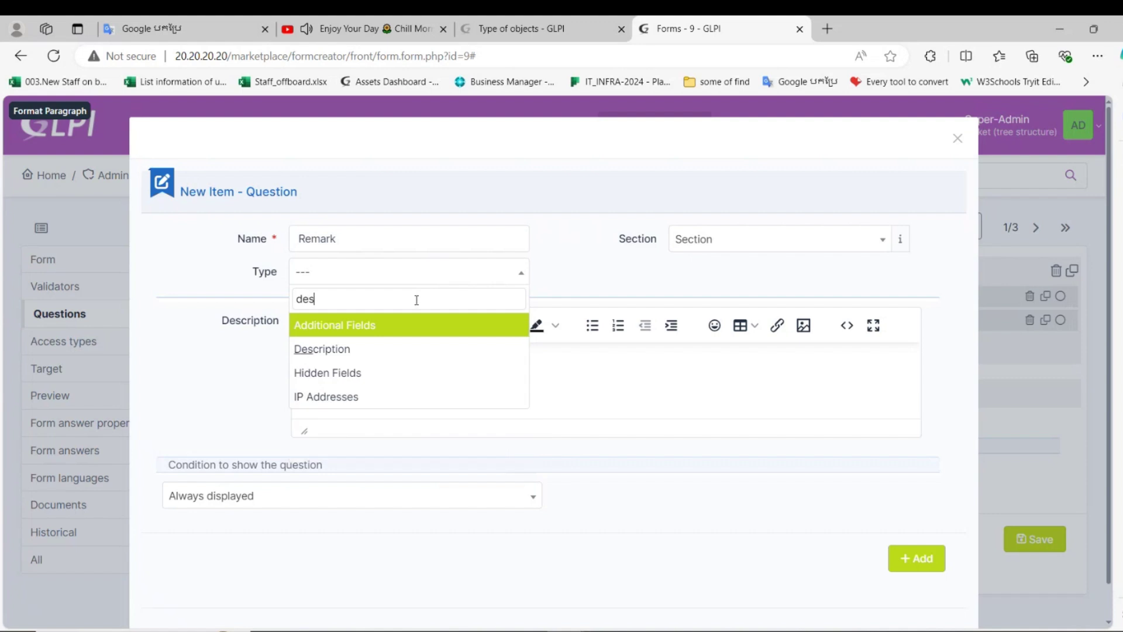
left_click(374, 349)
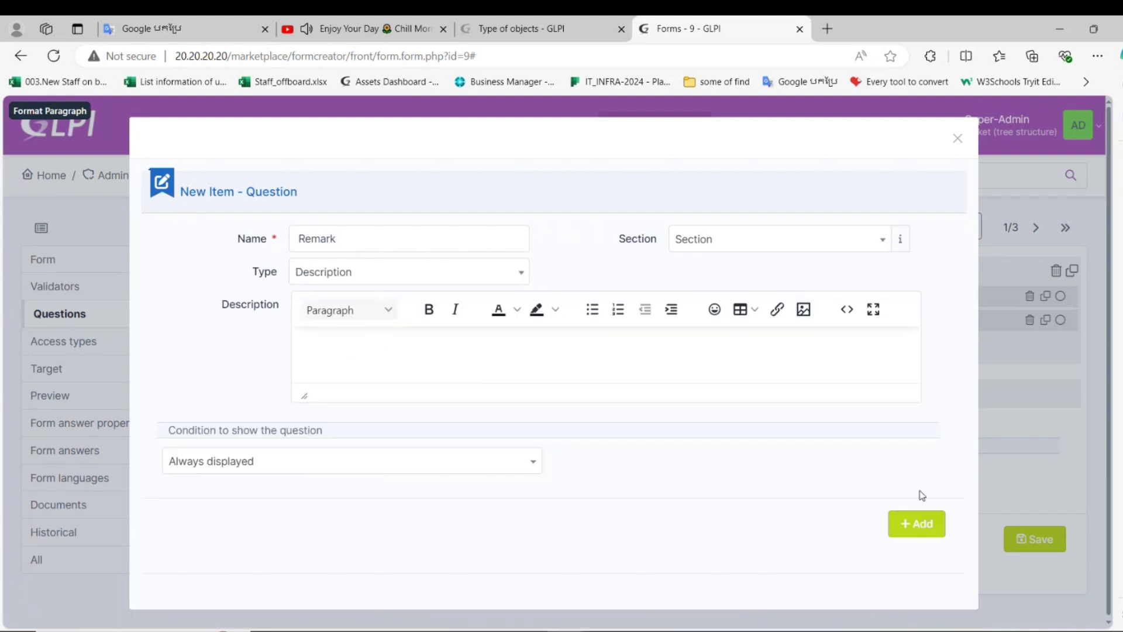
left_click(922, 526)
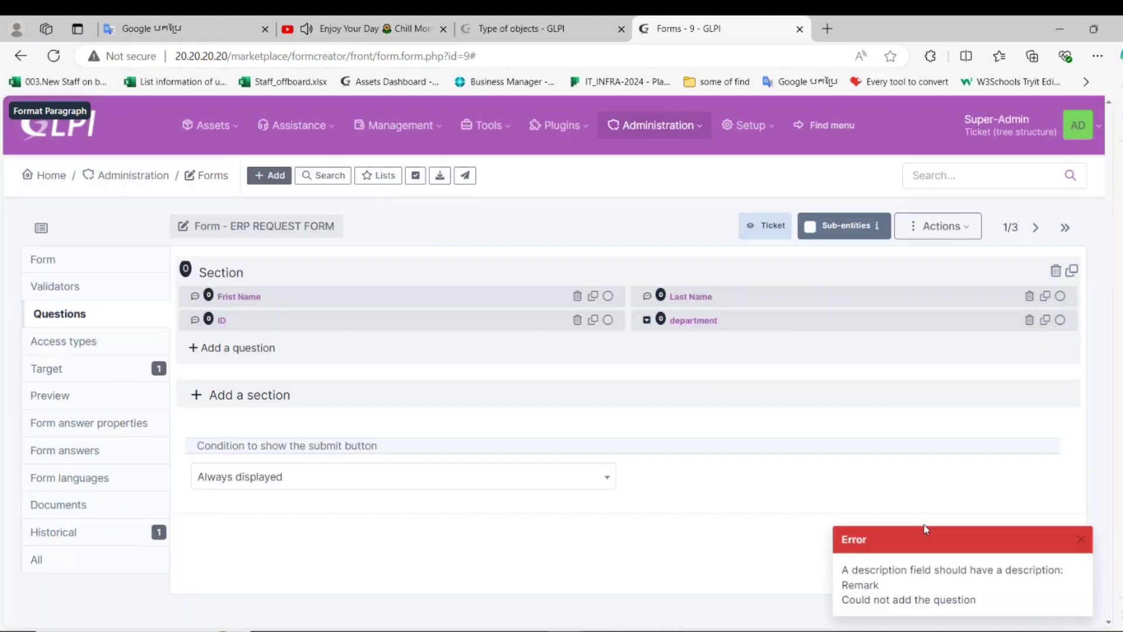
Step: Start another question named "Remark" and search the available question types for "Re"
left_click(232, 348)
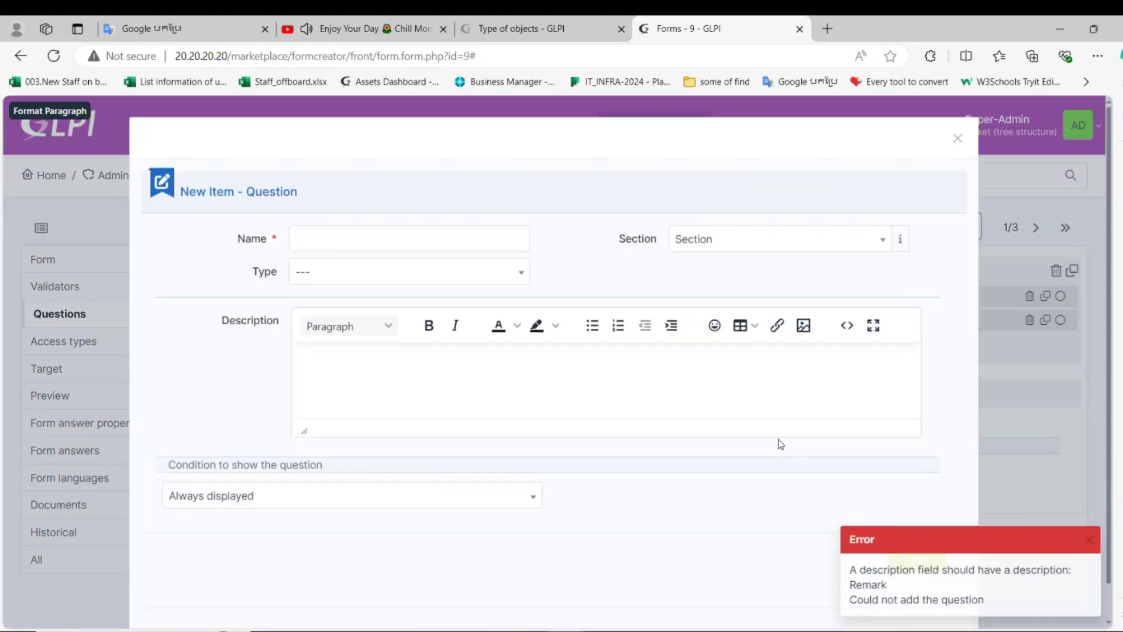
left_click(314, 242)
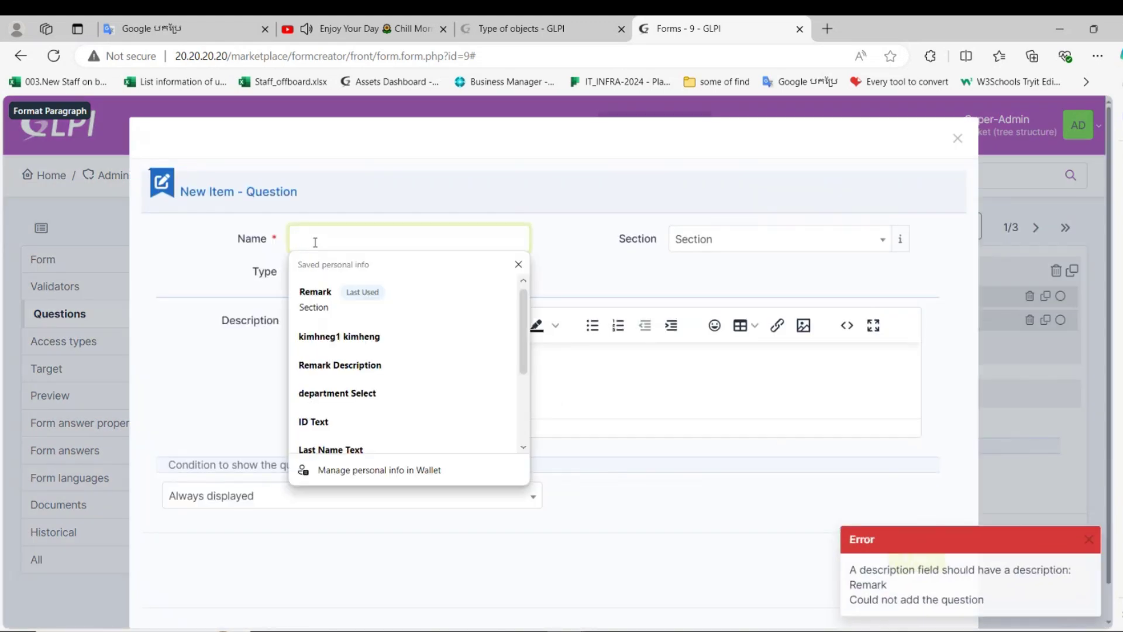
left_click(315, 292)
left_click(405, 273)
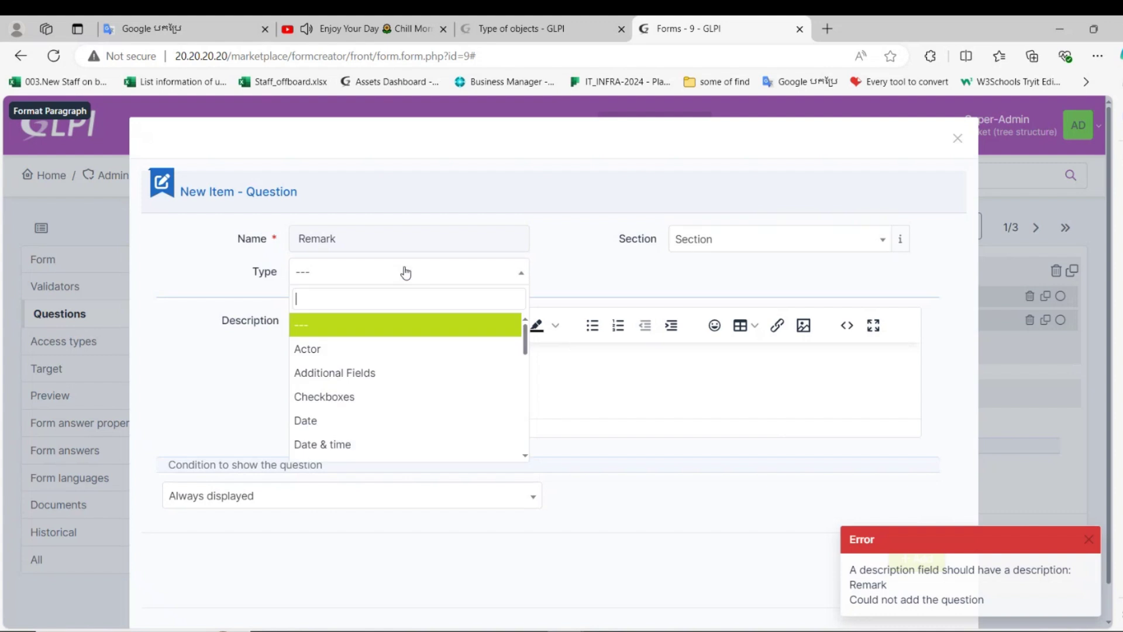
scroll(388, 334, "down", 1)
scroll(380, 348, "down", 1)
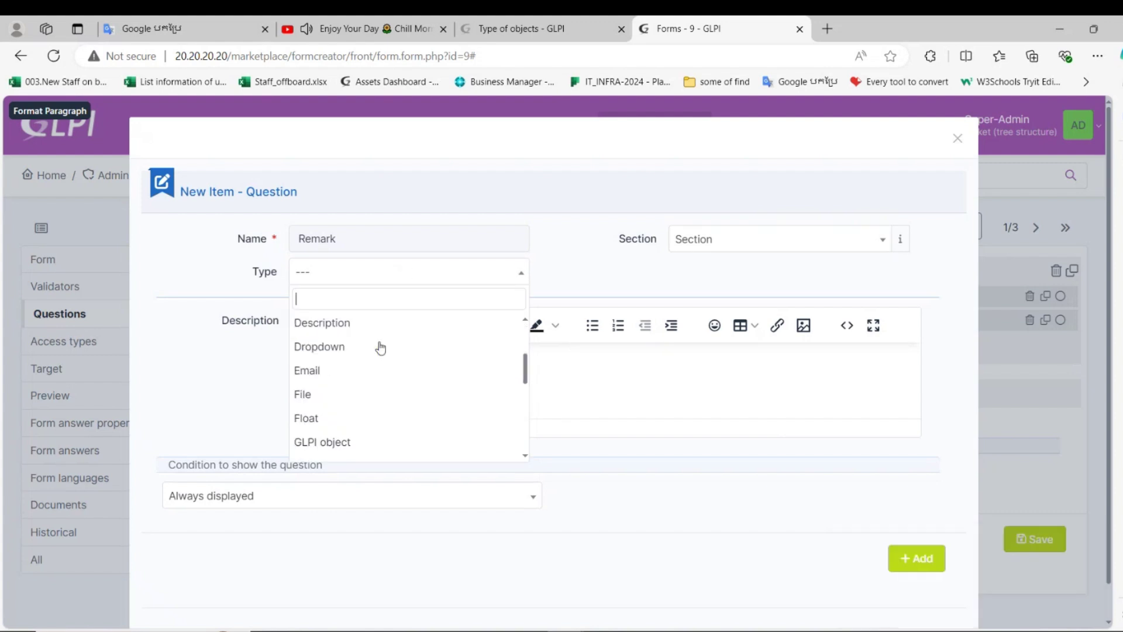
scroll(368, 333, "down", 1)
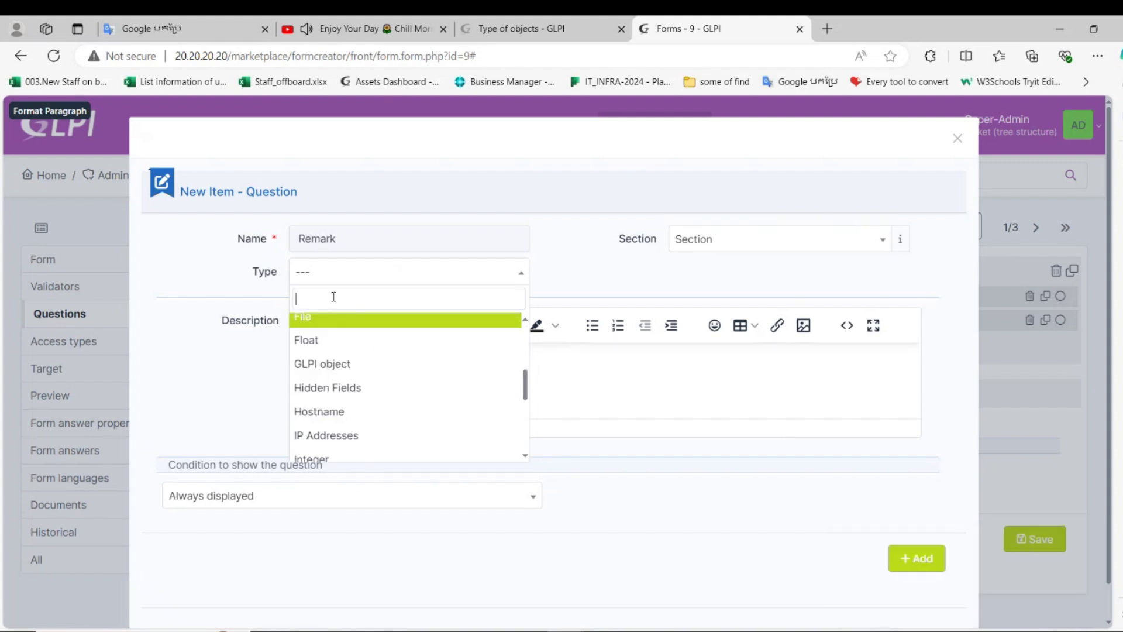
type("Re")
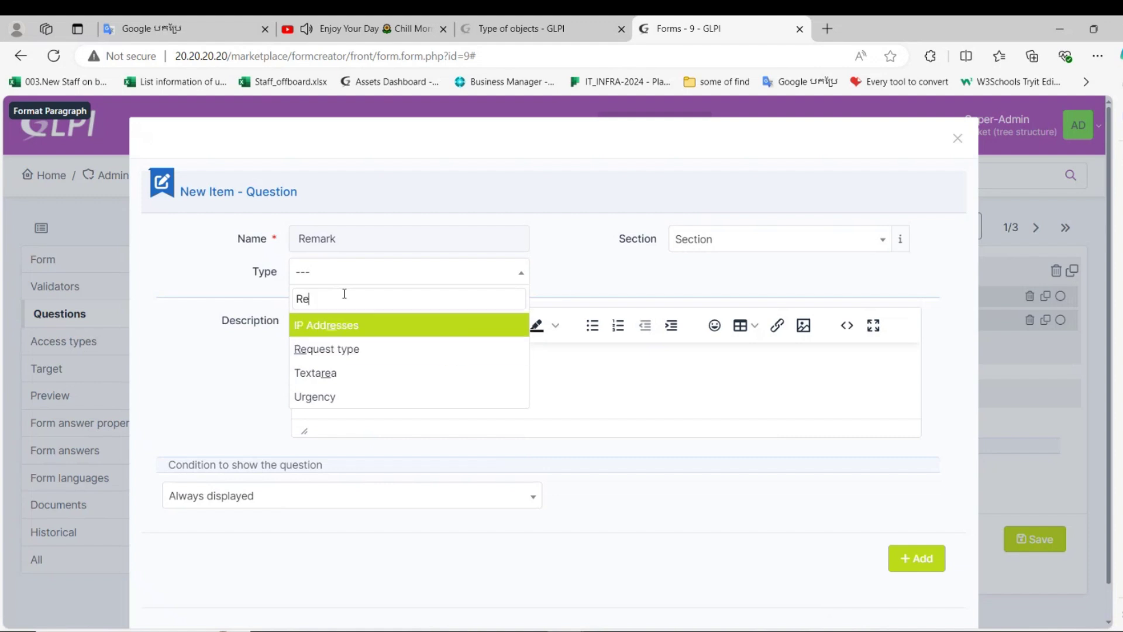
key("BackSpace")
key("BackSpace")
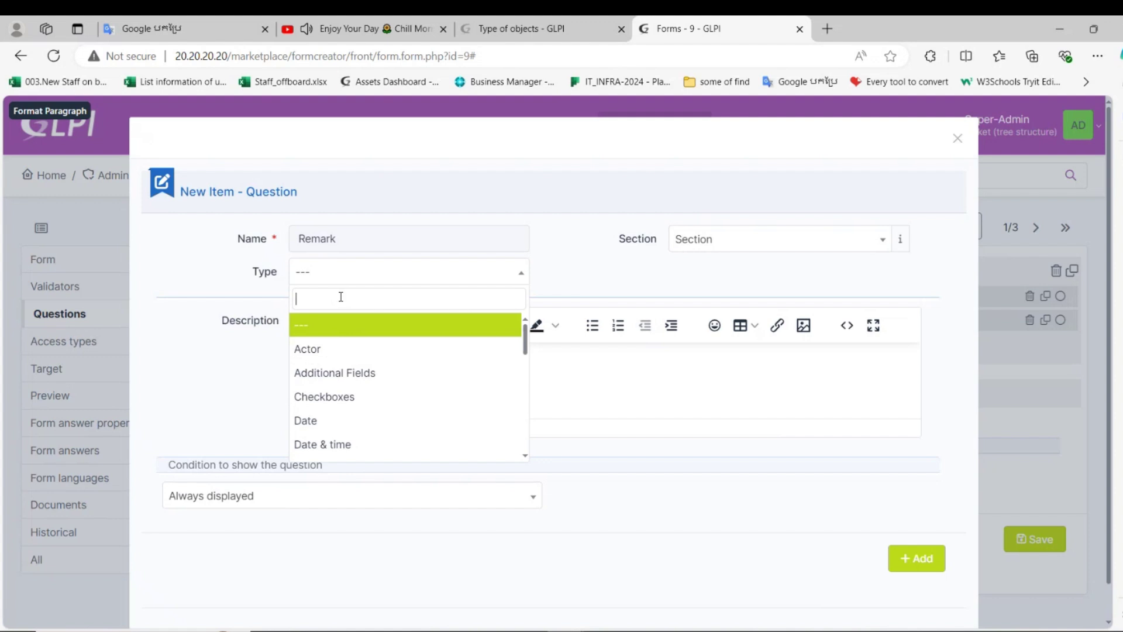
type("Re")
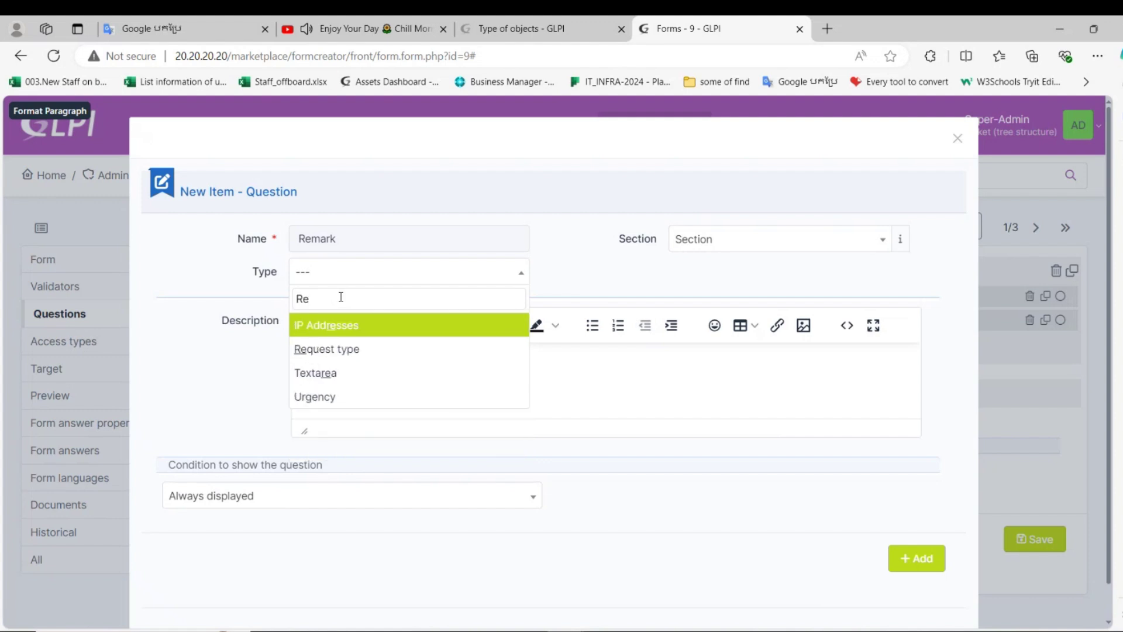
key("BackSpace")
key("BackSpace")
Step: Set the Remark question's type to Description and try again to add it without description text
type("des")
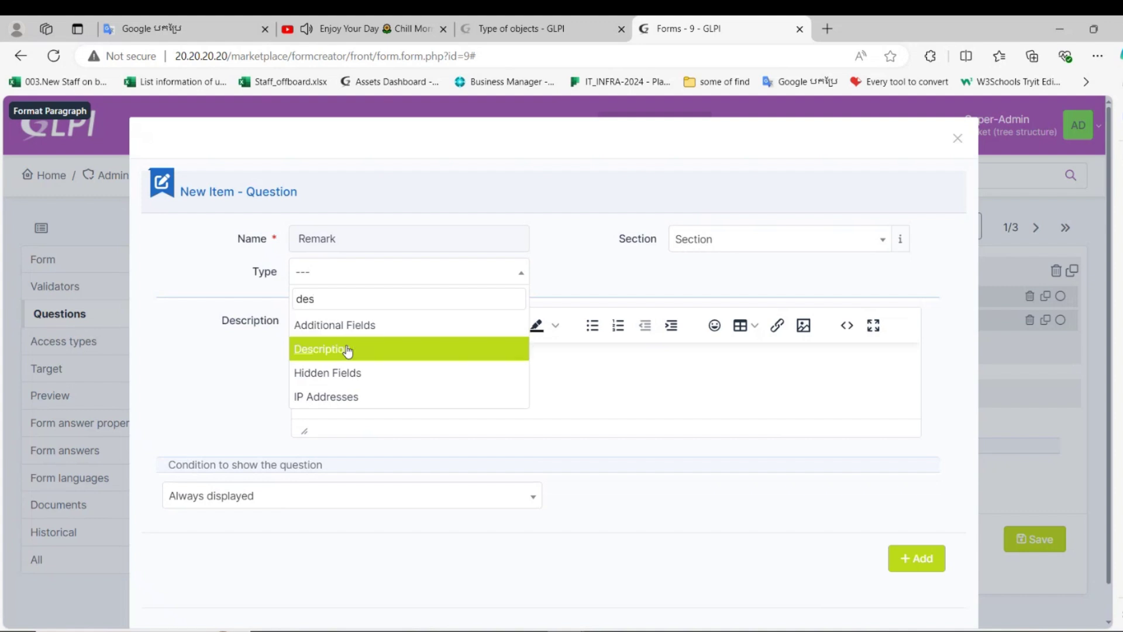
left_click(348, 351)
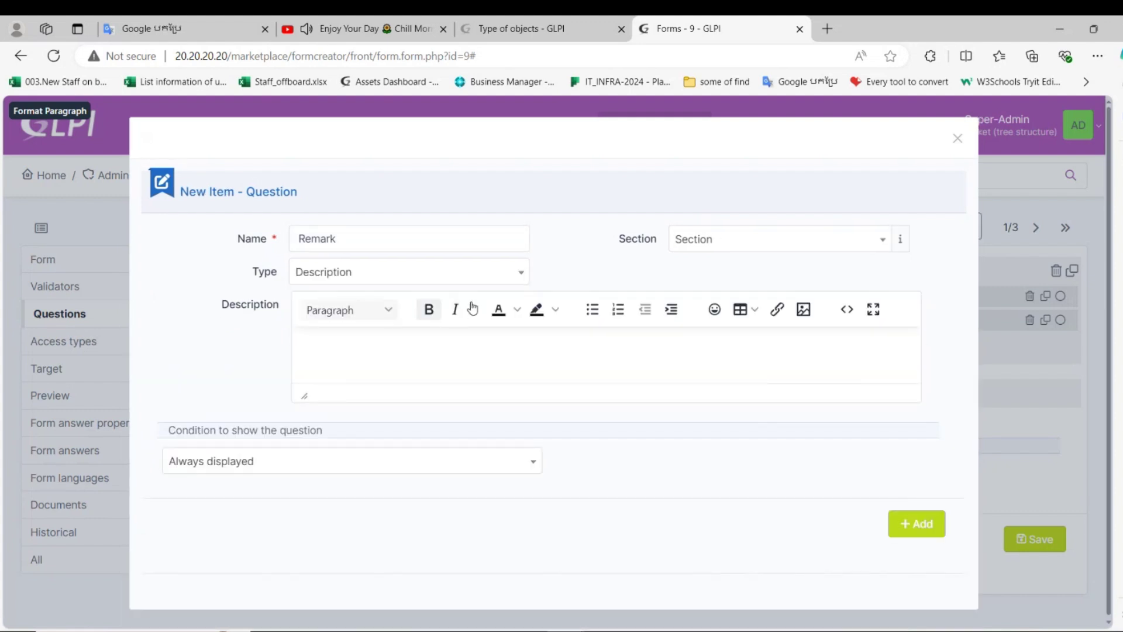
left_click(743, 247)
left_click(742, 247)
left_click(361, 360)
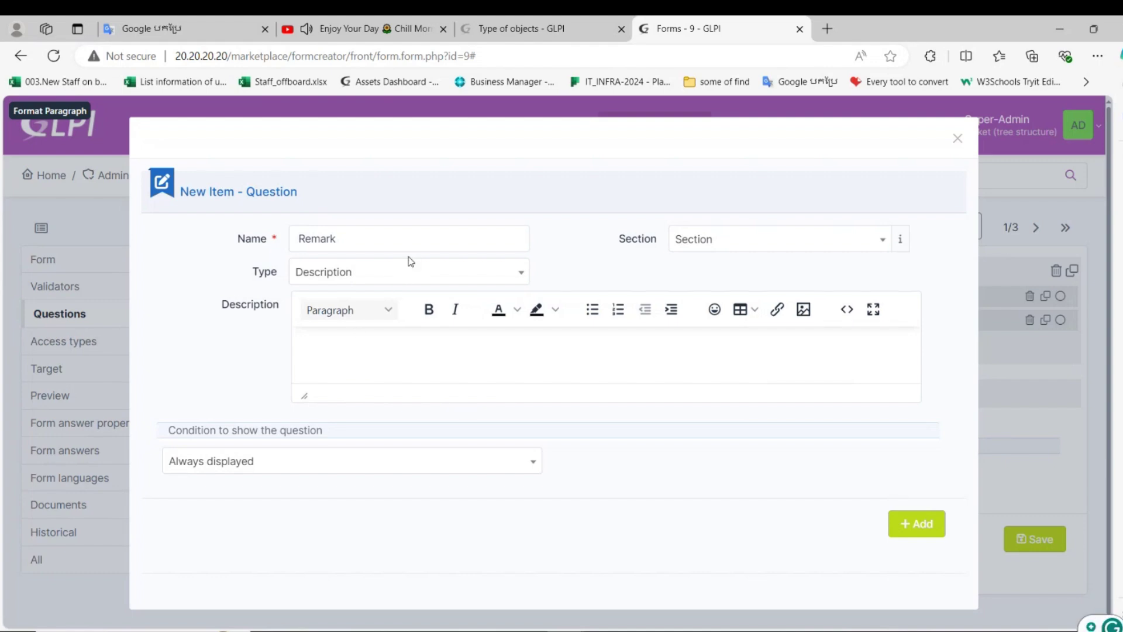
left_click(899, 537)
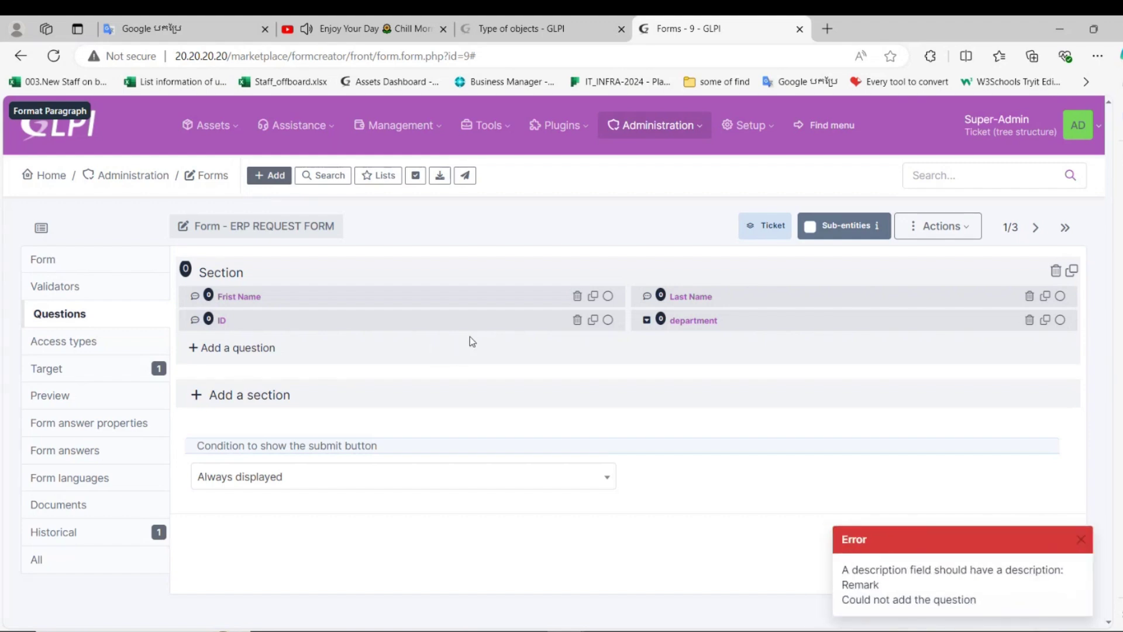
Step: Open the ERP REQUEST FORM from the Assistance form catalogue as a requester would, ready for filling in
left_click(60, 266)
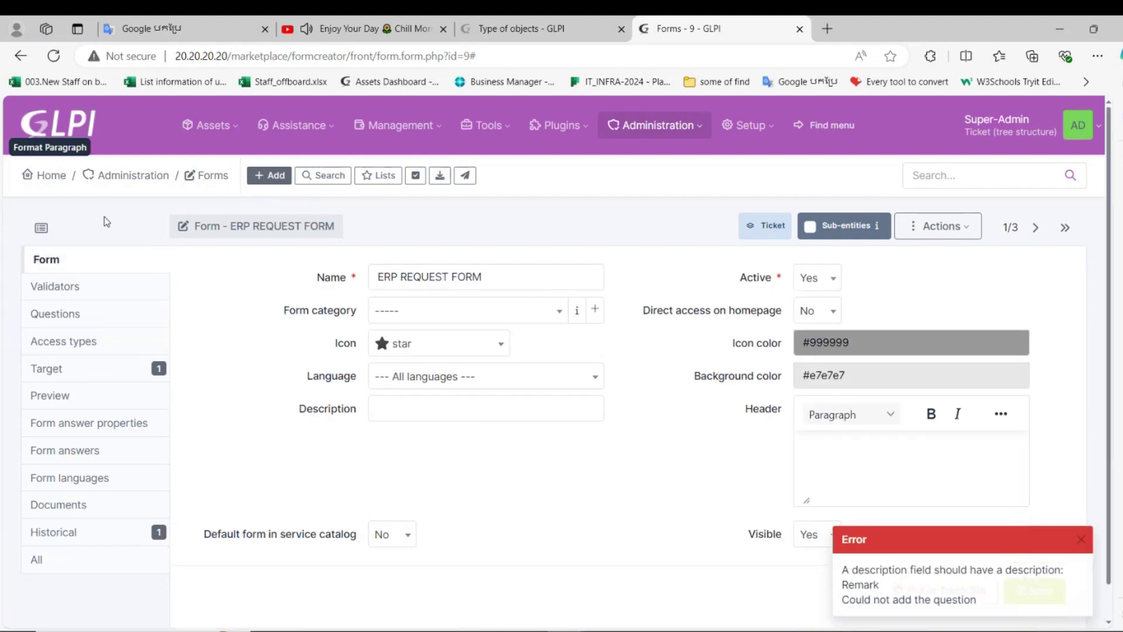
left_click(309, 129)
left_click(413, 283)
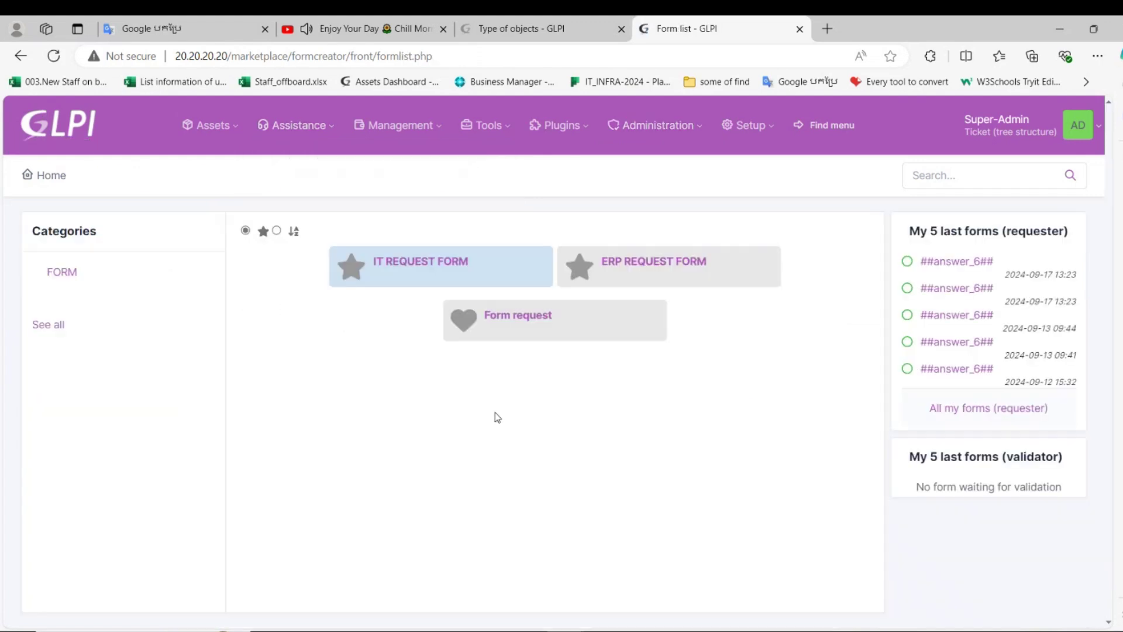
left_click(609, 272)
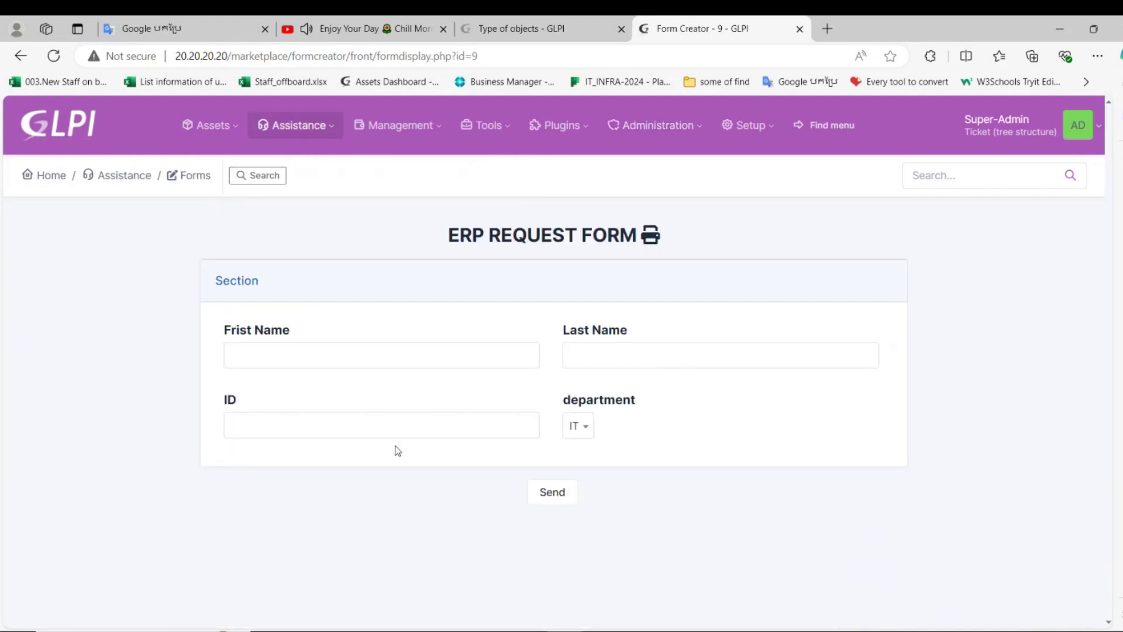
Step: Fill in the requester's first name, last name and ID, choose IT as the department, and submit the ERP REQUEST FORM
left_click(580, 427)
left_click(410, 350)
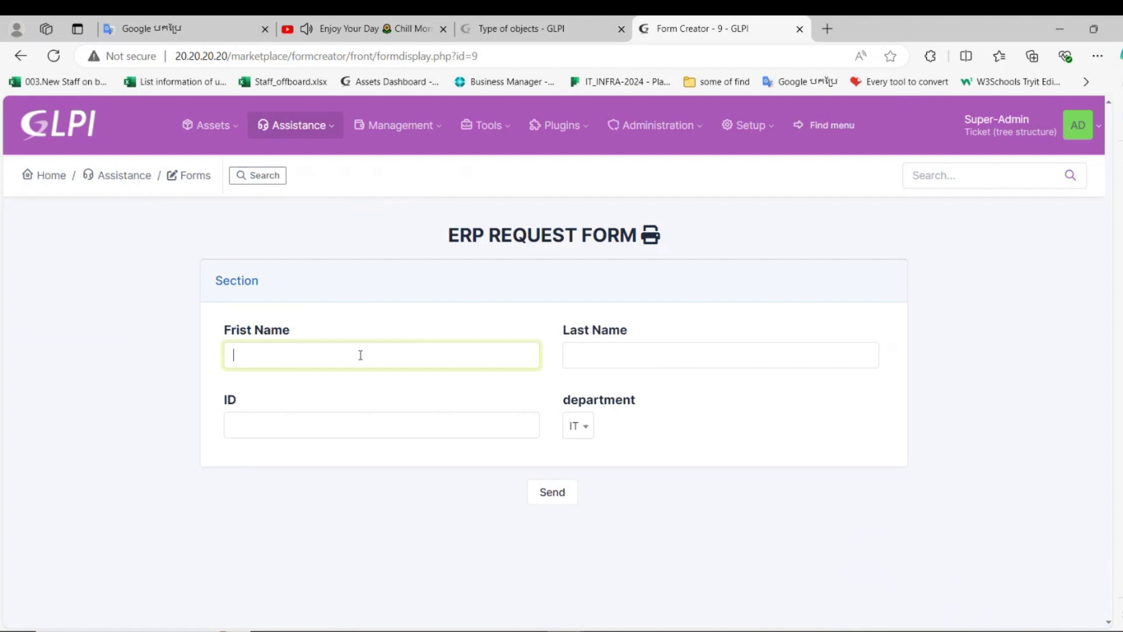
type("kimheng")
key("Tab")
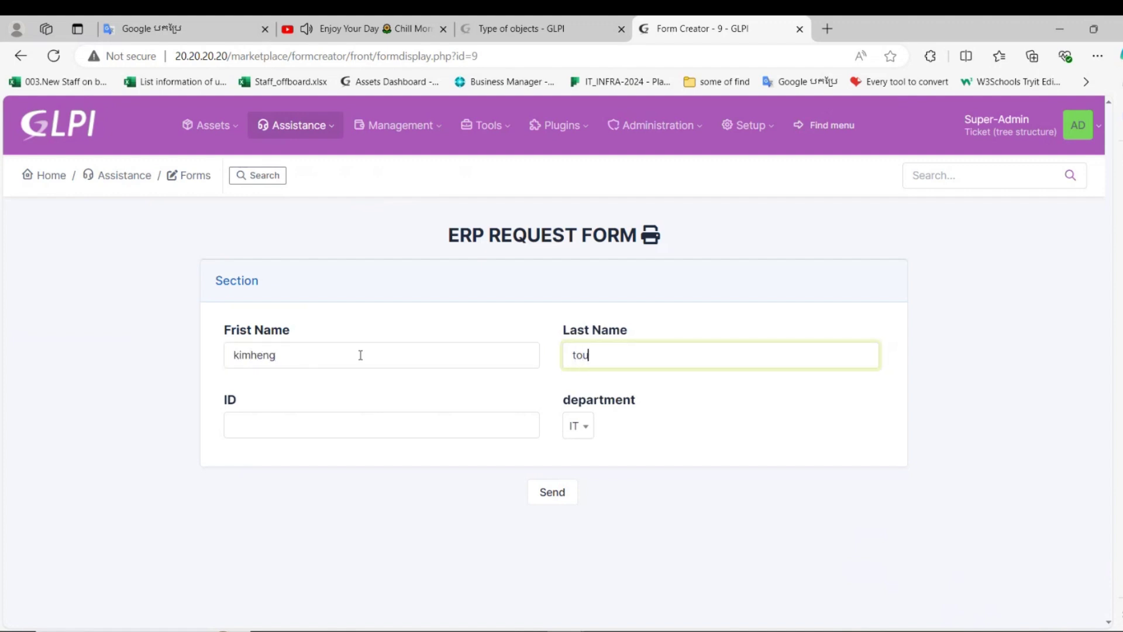
key("Tab")
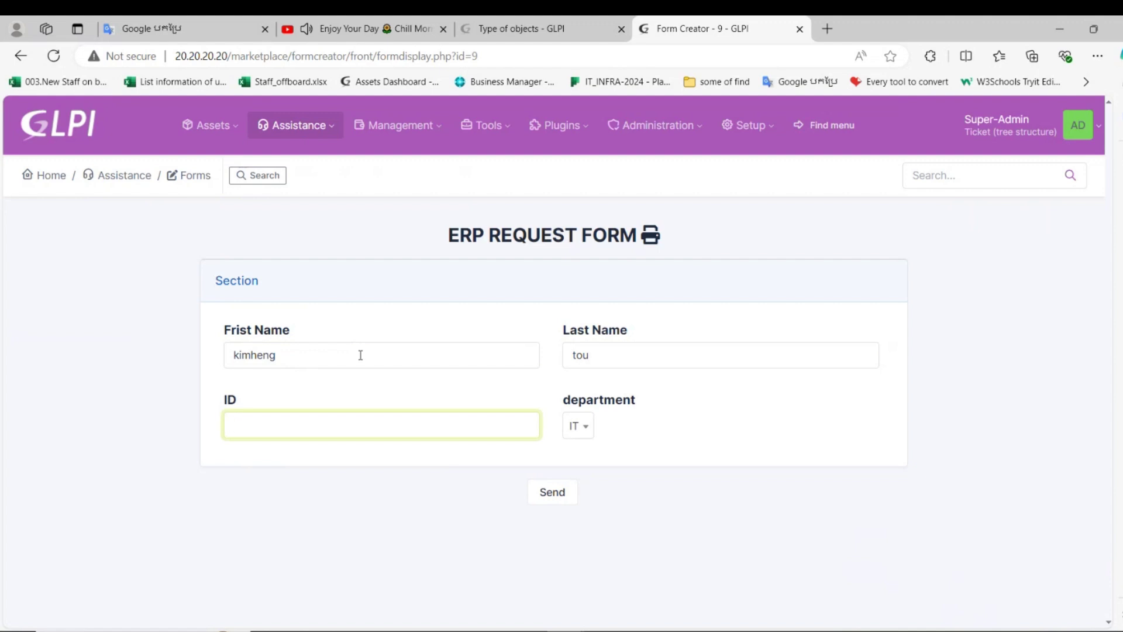
key("Tab")
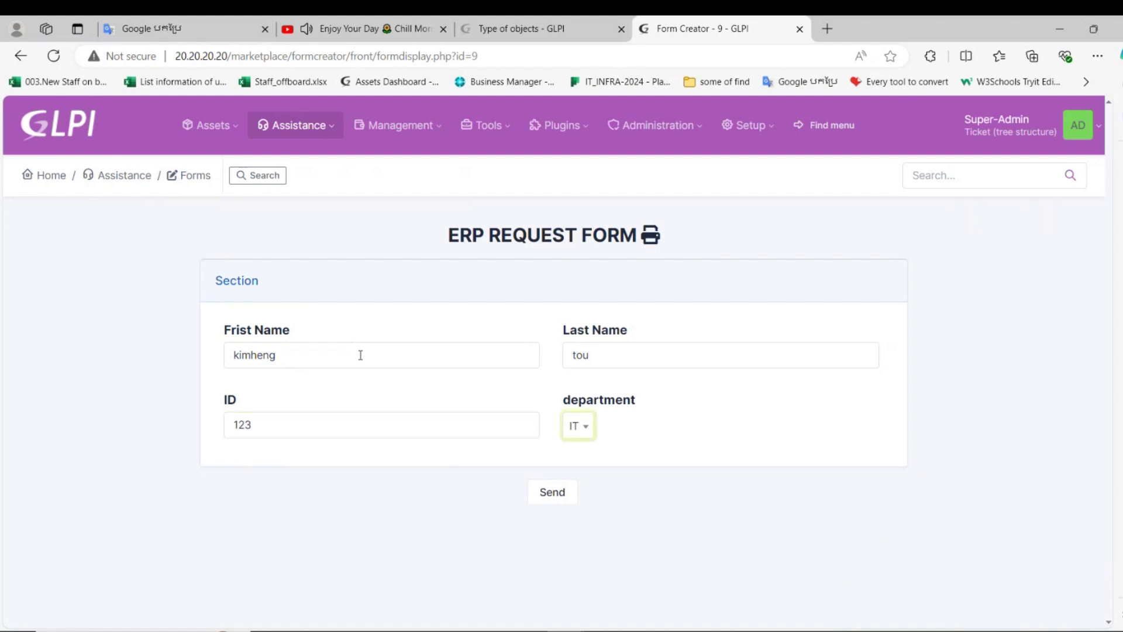
left_click(583, 432)
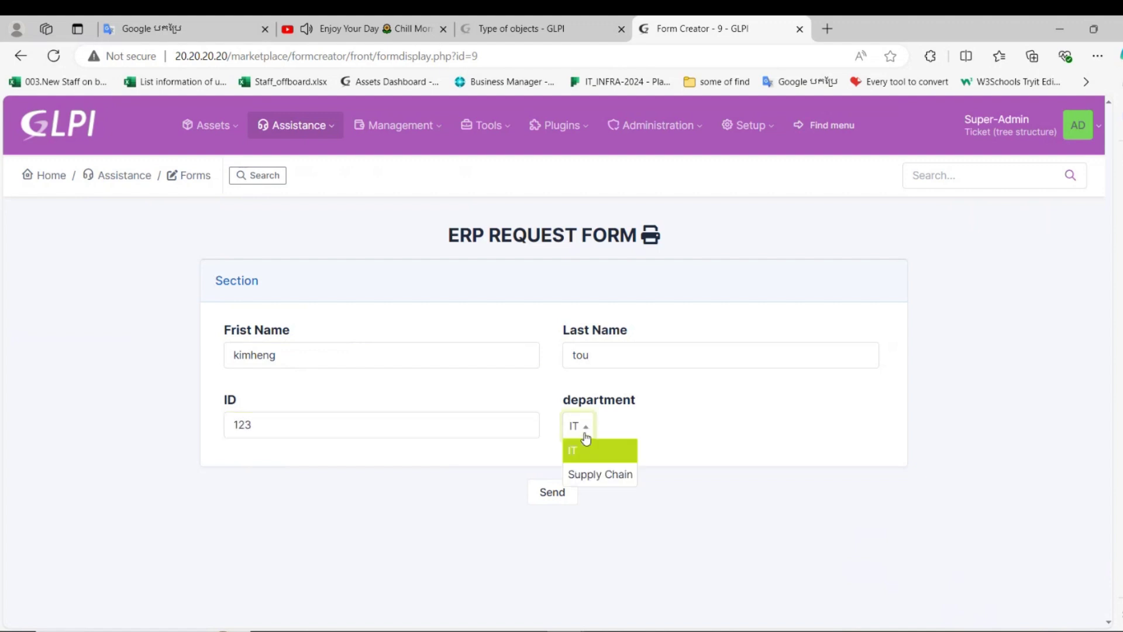
left_click(579, 449)
left_click(552, 492)
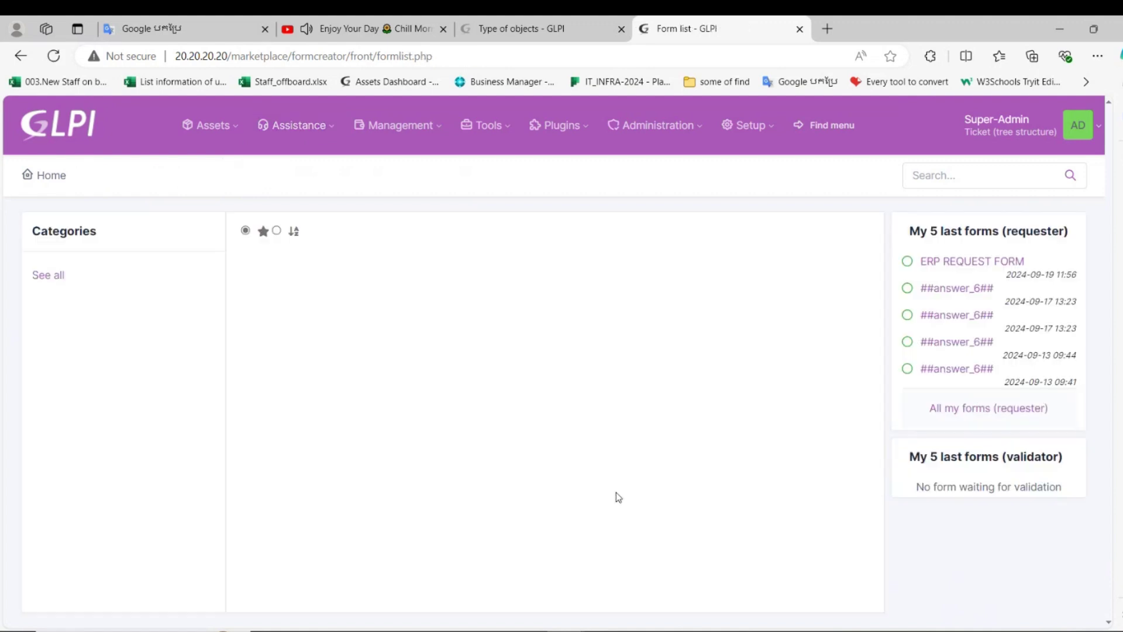
Step: Open the newest ERP REQUEST FORM ticket from the Assistance ticket list
left_click(327, 130)
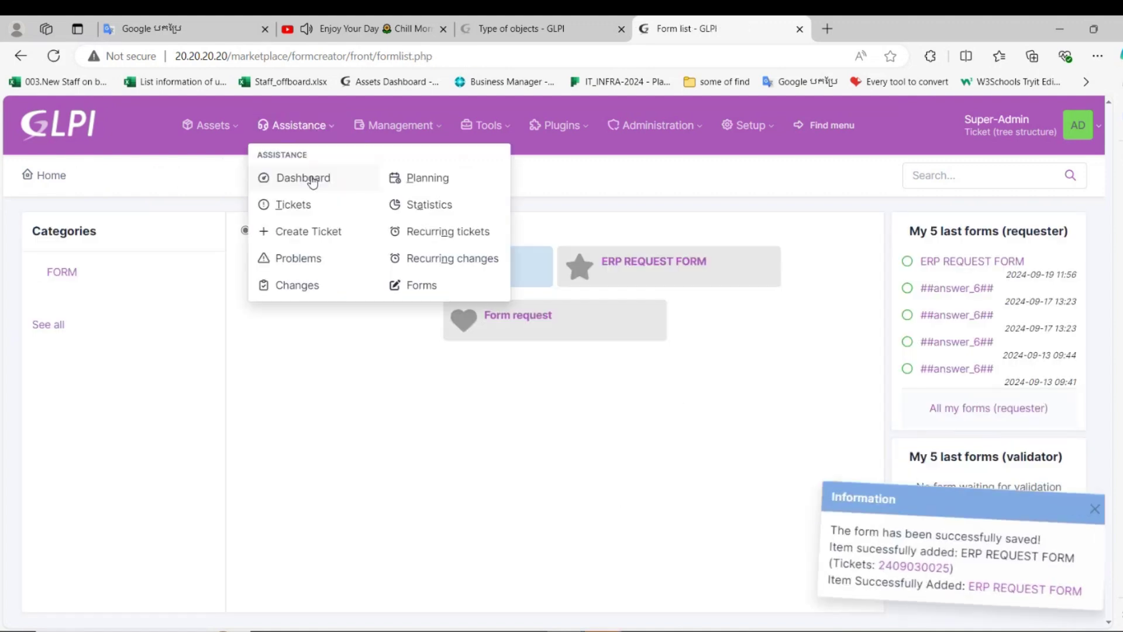
left_click(306, 202)
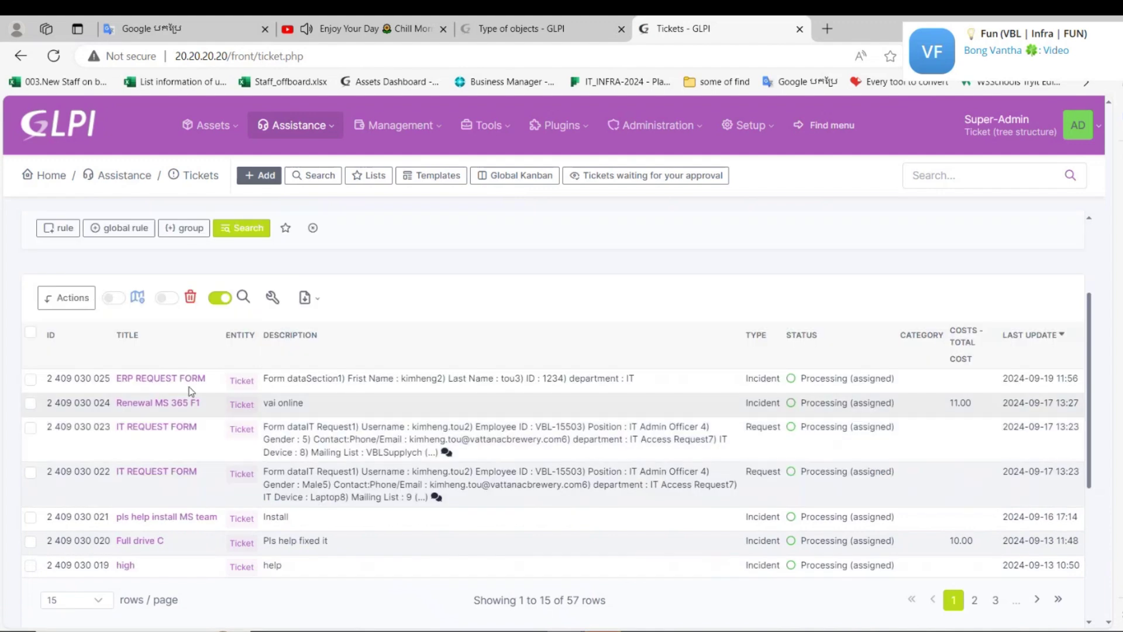
left_click(191, 379)
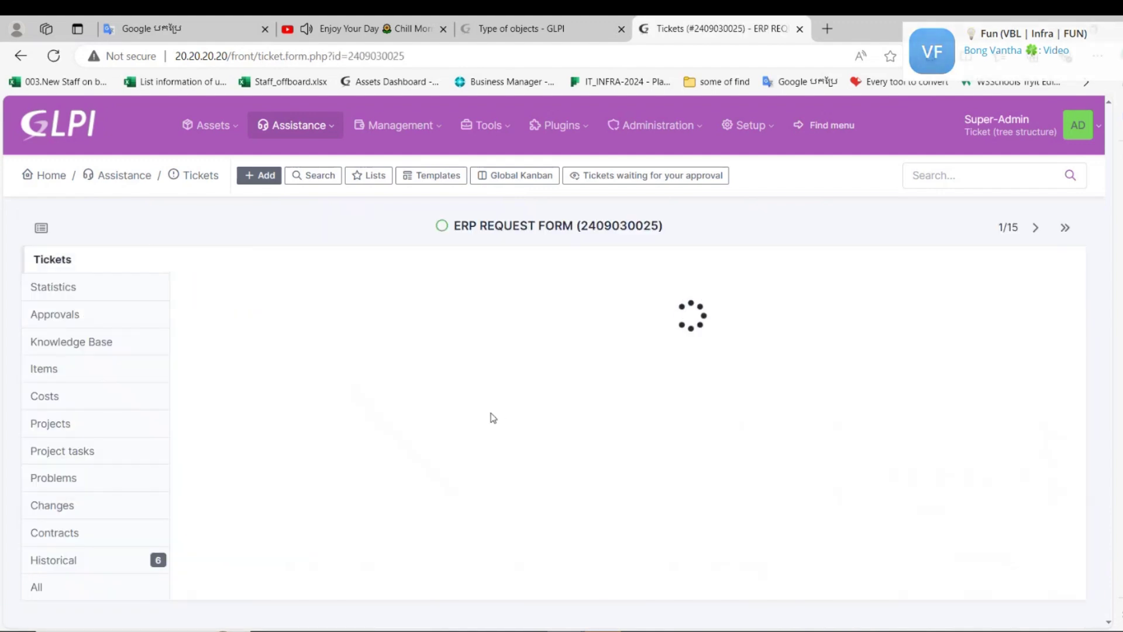